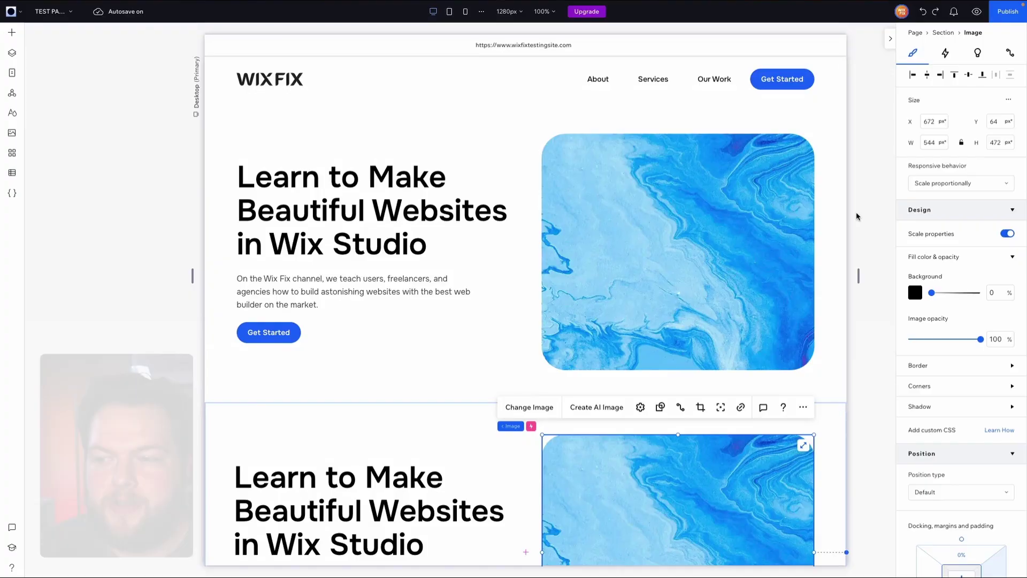
- Inspect the hero section's grid settings and the top image's responsive settings
{"action": "scroll", "coordinate": [856, 216], "scroll_direction": "down", "scroll_amount": 3}
{"action": "scroll", "coordinate": [856, 215], "scroll_direction": "down", "scroll_amount": 2}
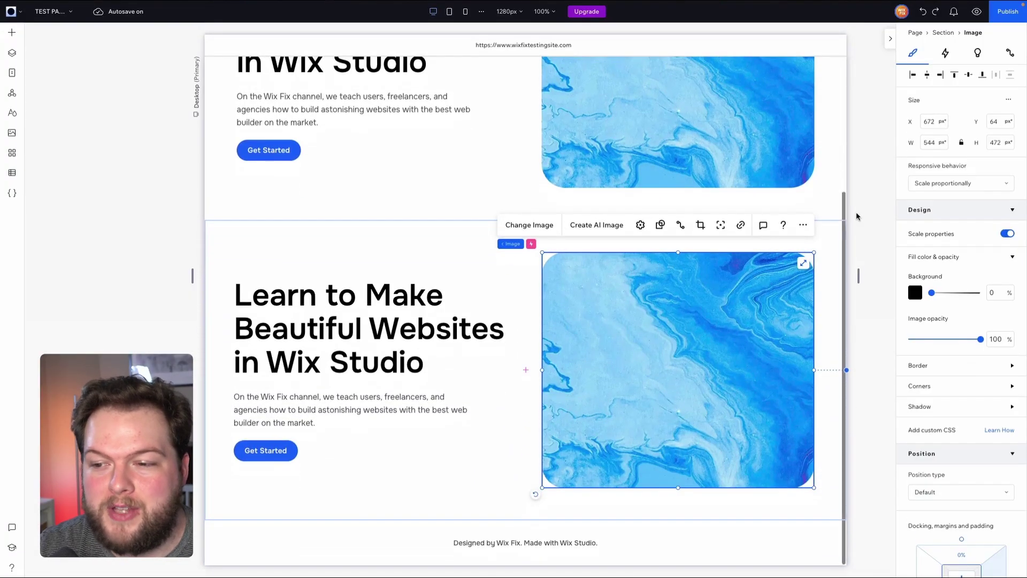
{"action": "scroll", "coordinate": [854, 167], "scroll_direction": "up", "scroll_amount": 5}
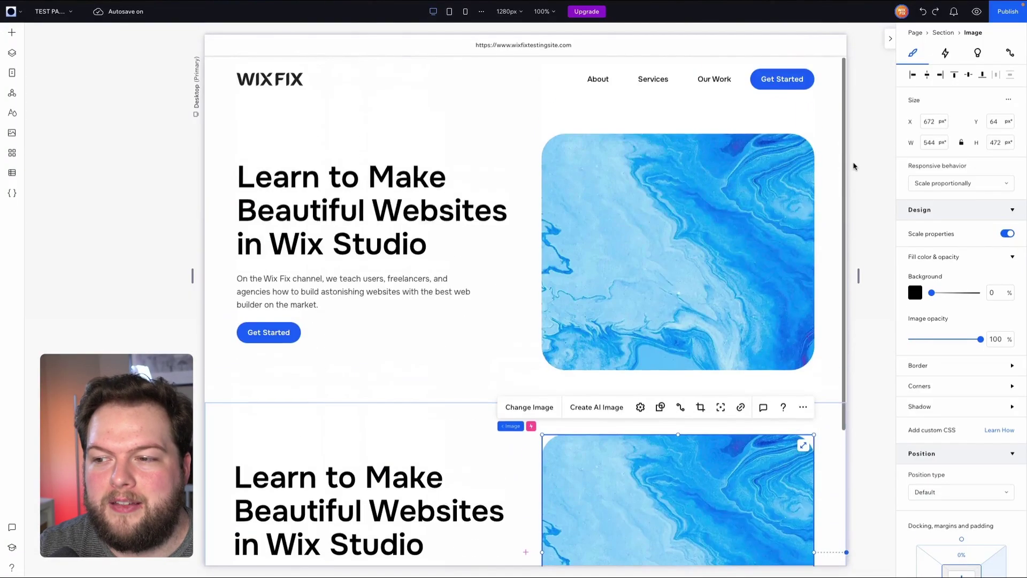
{"action": "left_click", "coordinate": [827, 167]}
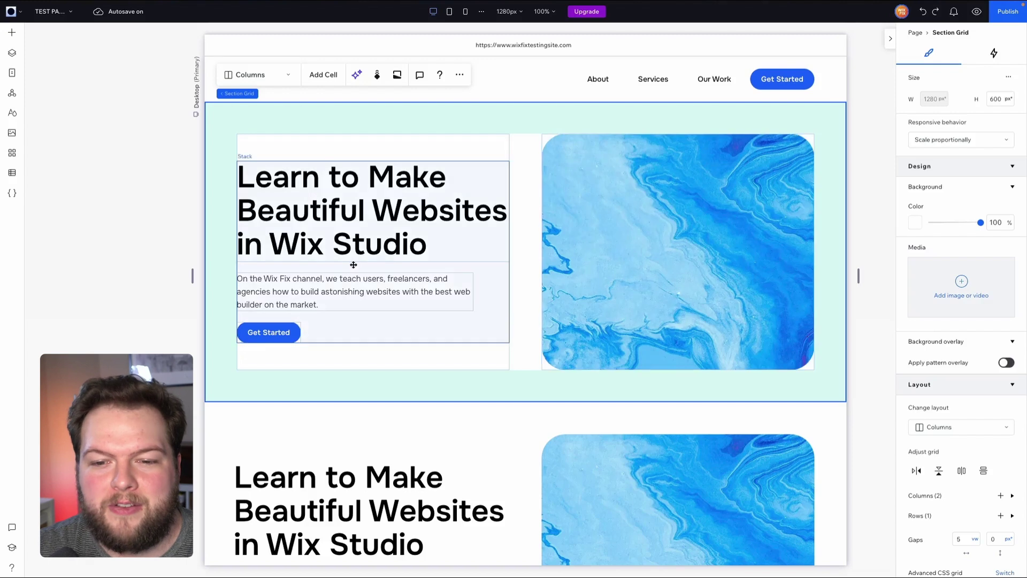
{"action": "left_click", "coordinate": [610, 262]}
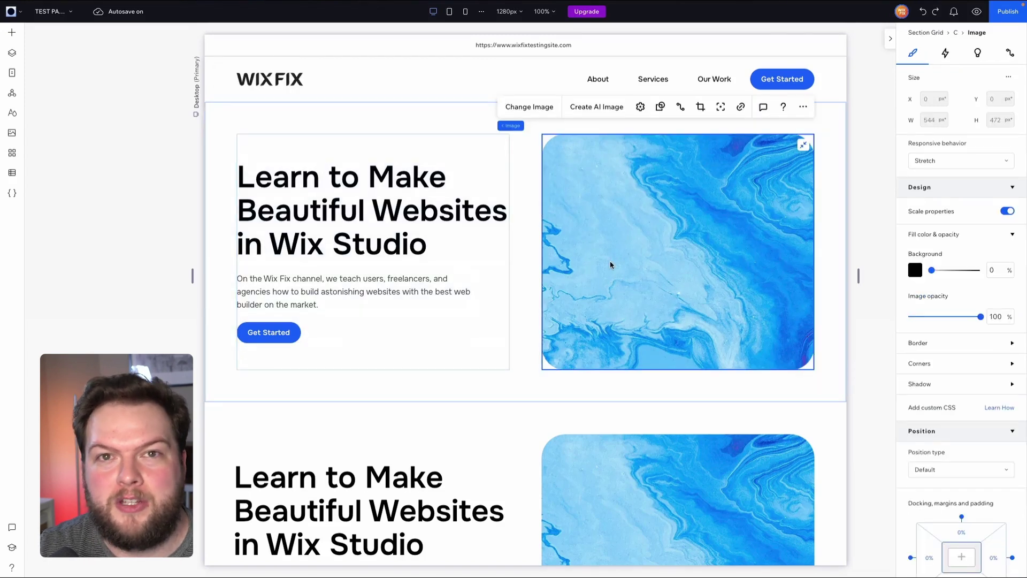
- Try rearranging the second section's heading, image and paragraph, then undo it
{"action": "scroll", "coordinate": [720, 261], "scroll_direction": "down", "scroll_amount": 4}
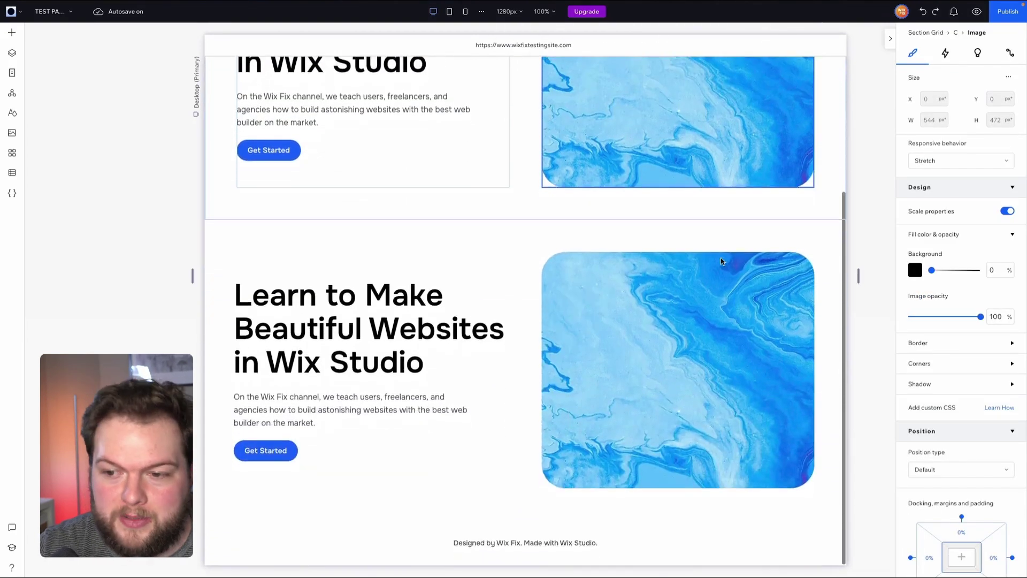
{"action": "left_click", "coordinate": [511, 260]}
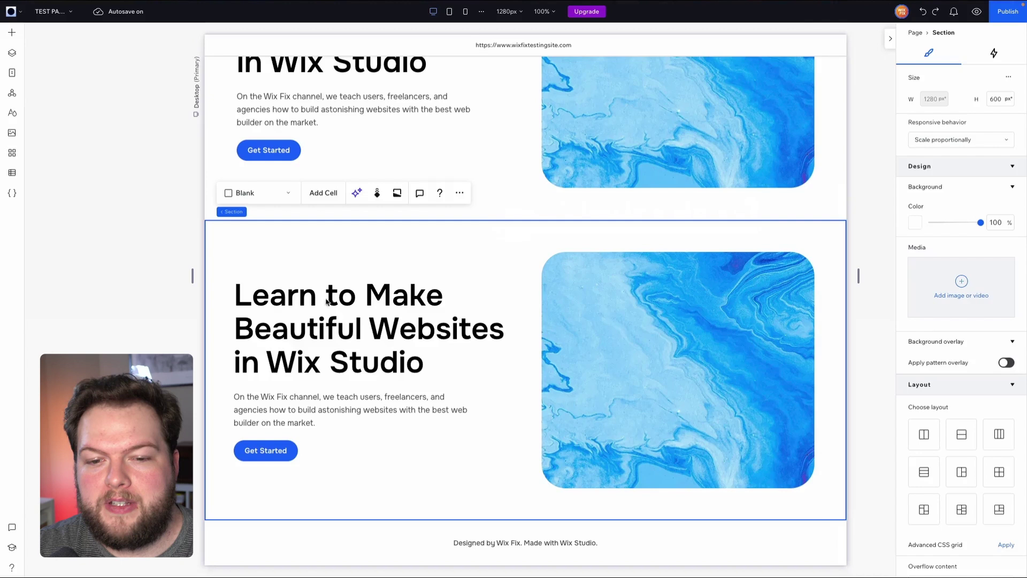
{"action": "left_click", "coordinate": [297, 337]}
{"action": "left_click_drag", "start_coordinate": [298, 337], "coordinate": [415, 312]}
{"action": "left_click_drag", "start_coordinate": [542, 400], "coordinate": [484, 414]}
{"action": "left_click", "coordinate": [358, 402]}
{"action": "left_click_drag", "start_coordinate": [358, 403], "coordinate": [438, 382]}
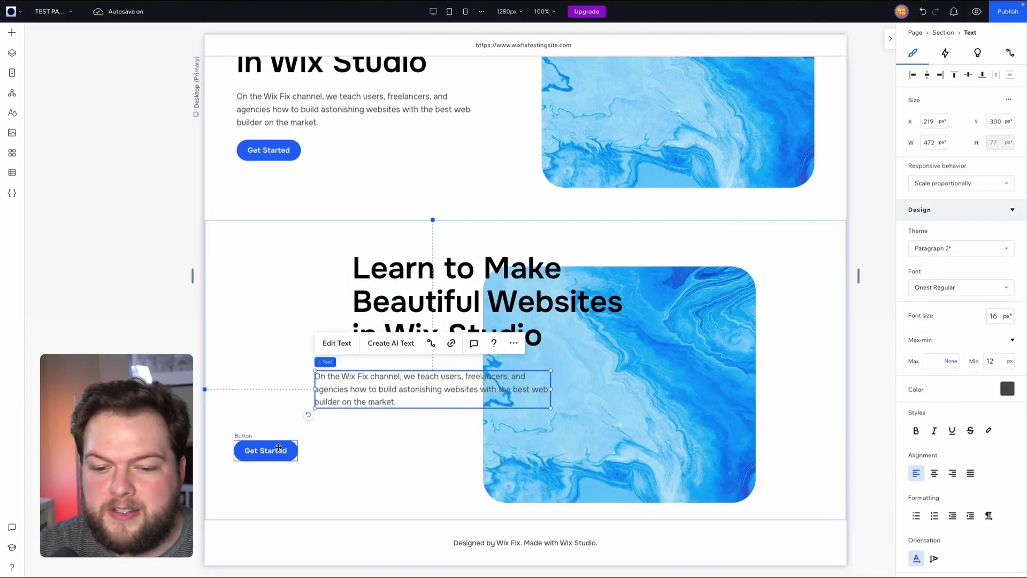
{"action": "left_click_drag", "start_coordinate": [278, 447], "coordinate": [348, 436]}
{"action": "key", "text": "ctrl+z"}
{"action": "key", "text": "ctrl+z"}
{"action": "key", "text": "ctrl+z"}
{"action": "key", "text": "ctrl+z"}
- Try raising the heading 39 px, squaring the image to 472×472 and lowering the paragraph, then undo
{"action": "scroll", "coordinate": [879, 248], "scroll_direction": "up", "scroll_amount": 3}
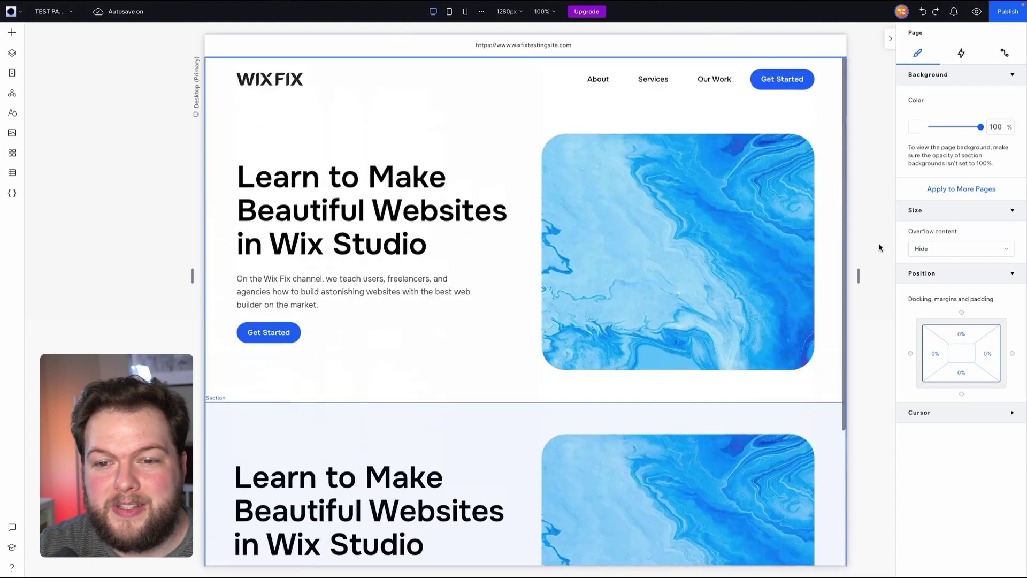
{"action": "scroll", "coordinate": [879, 247], "scroll_direction": "down", "scroll_amount": 3}
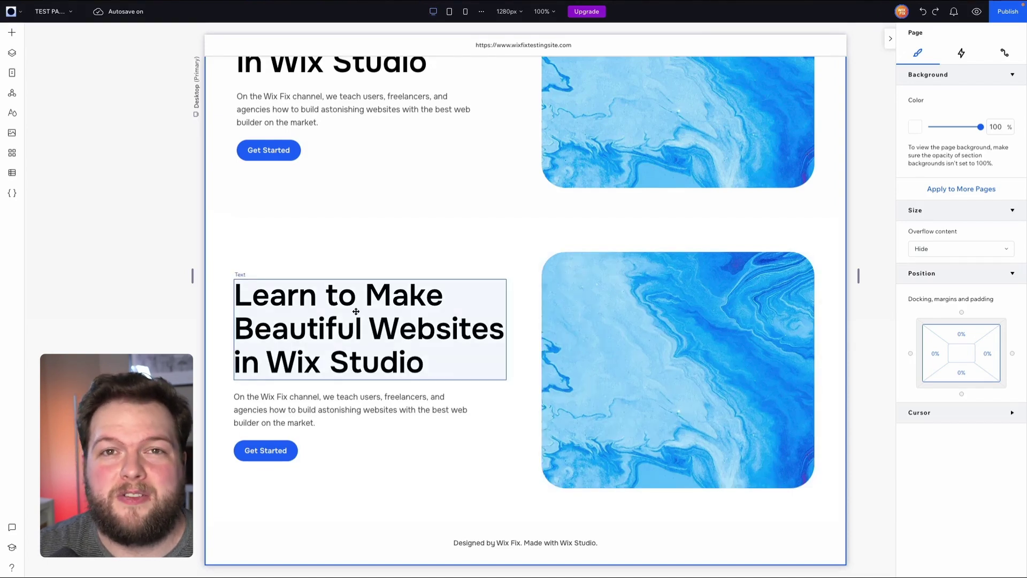
{"action": "left_click_drag", "start_coordinate": [355, 312], "coordinate": [356, 291]}
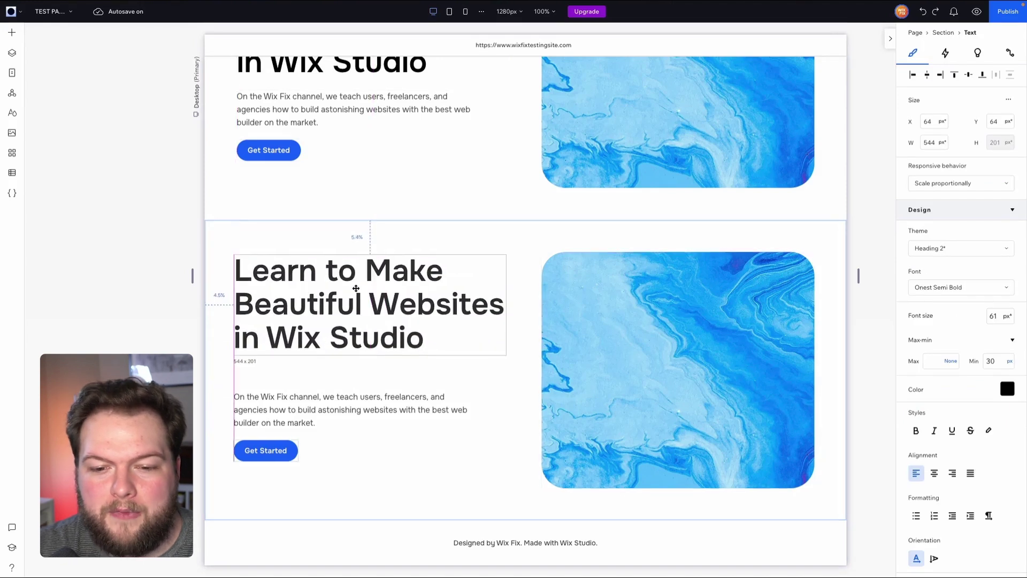
{"action": "left_click", "coordinate": [639, 359]}
{"action": "left_click_drag", "start_coordinate": [542, 369], "coordinate": [577, 370]}
{"action": "left_click", "coordinate": [365, 410]}
{"action": "left_click_drag", "start_coordinate": [365, 410], "coordinate": [360, 422]}
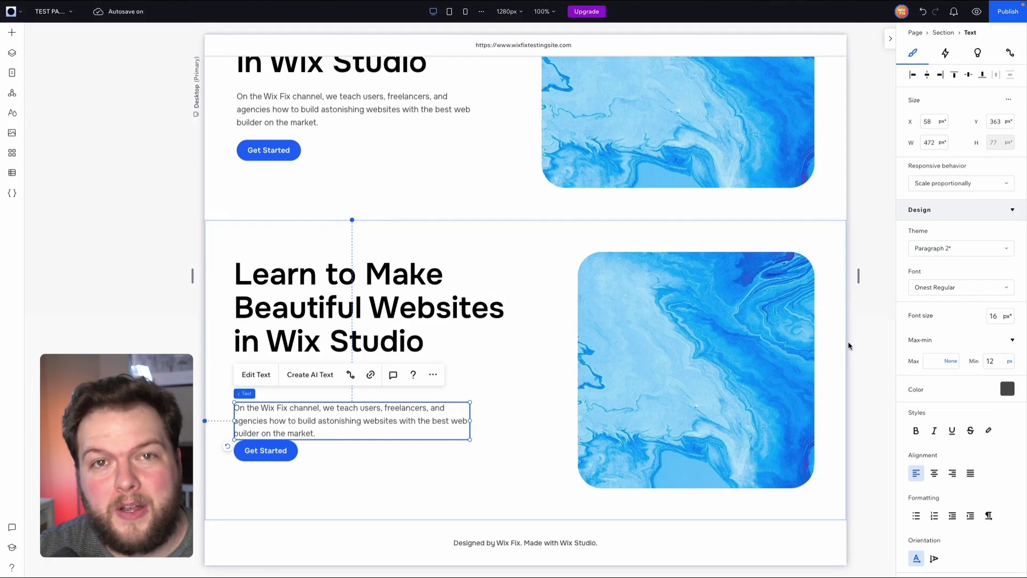
{"action": "key", "text": "ctrl+z"}
{"action": "key", "text": "ctrl+z"}
- Insert a new blank section below the hero and make it a two-column grid
{"action": "scroll", "coordinate": [835, 241], "scroll_direction": "up", "scroll_amount": 4}
{"action": "left_click", "coordinate": [829, 166]}
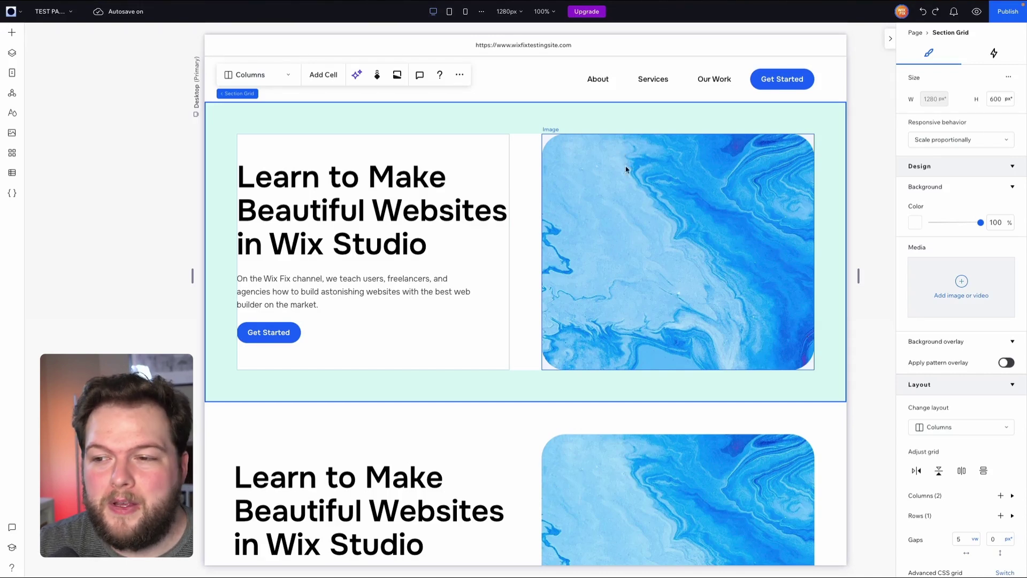
{"action": "scroll", "coordinate": [826, 252], "scroll_direction": "down", "scroll_amount": 1}
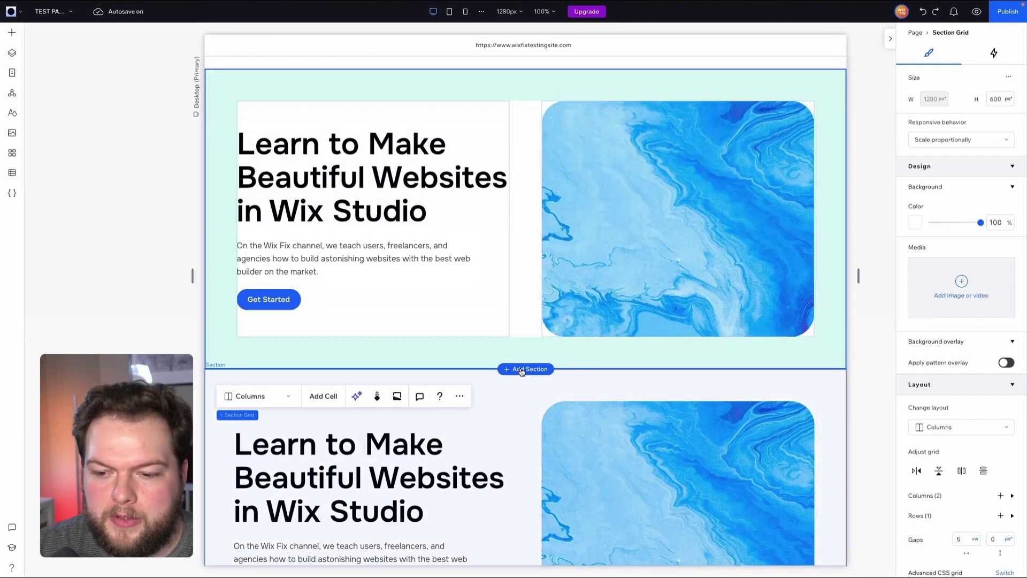
{"action": "left_click", "coordinate": [521, 369]}
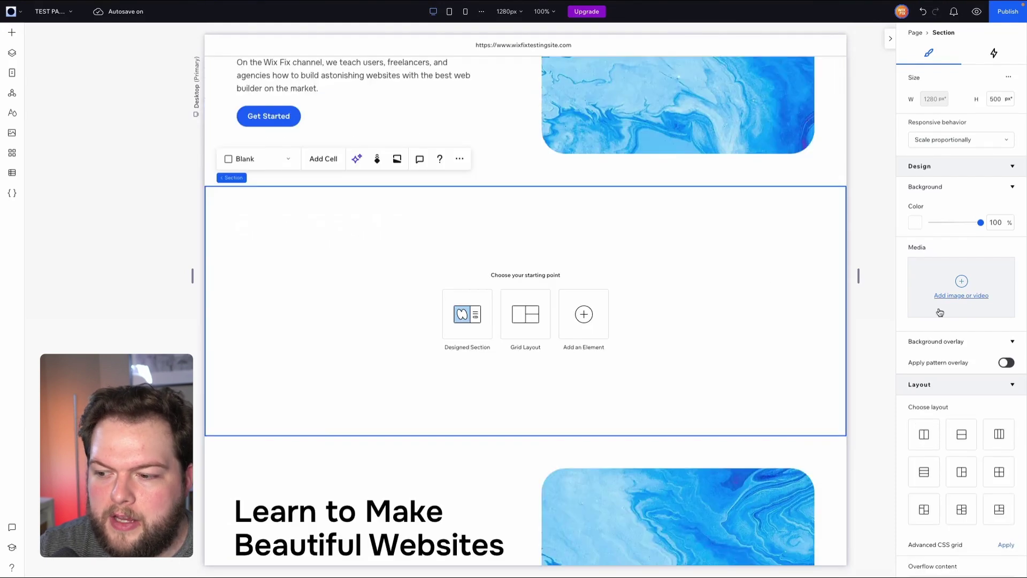
{"action": "scroll", "coordinate": [940, 312], "scroll_direction": "down", "scroll_amount": 3}
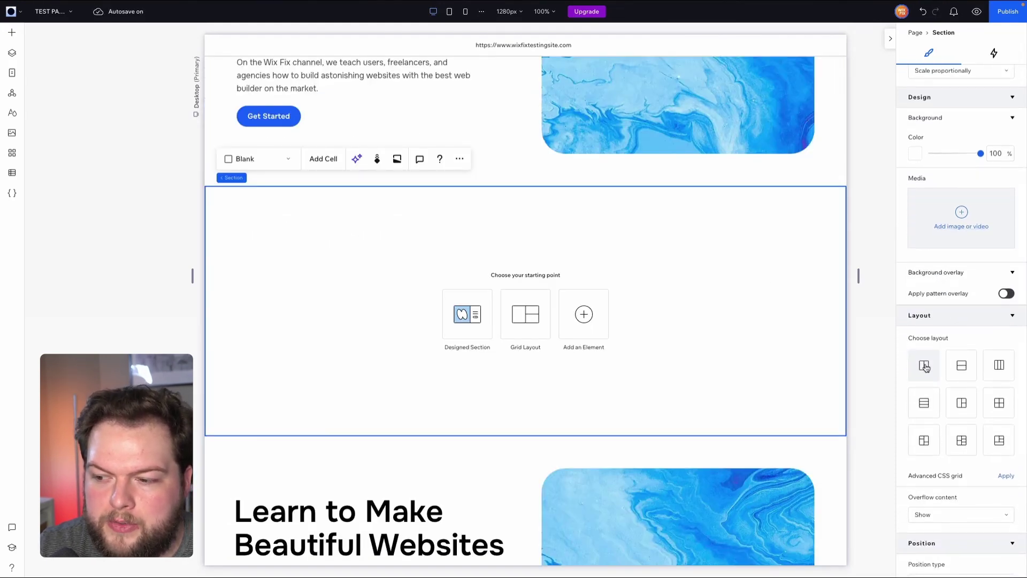
{"action": "left_click", "coordinate": [924, 366]}
{"action": "scroll", "coordinate": [963, 407], "scroll_direction": "down", "scroll_amount": 1}
- Set a 5vw gap between the columns and 5% padding around the grid cells
{"action": "left_click", "coordinate": [964, 426]}
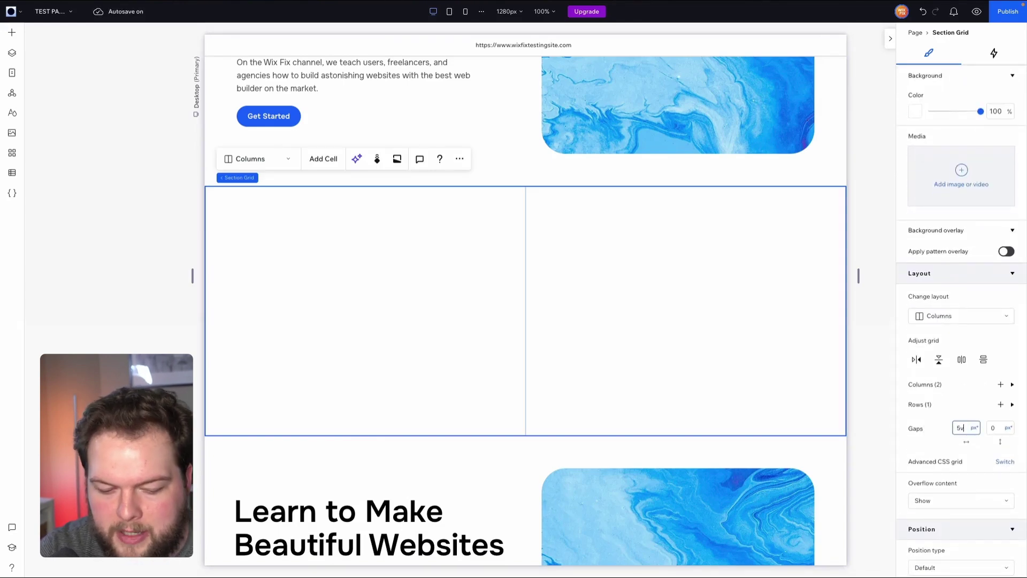
{"action": "key", "text": "Return"}
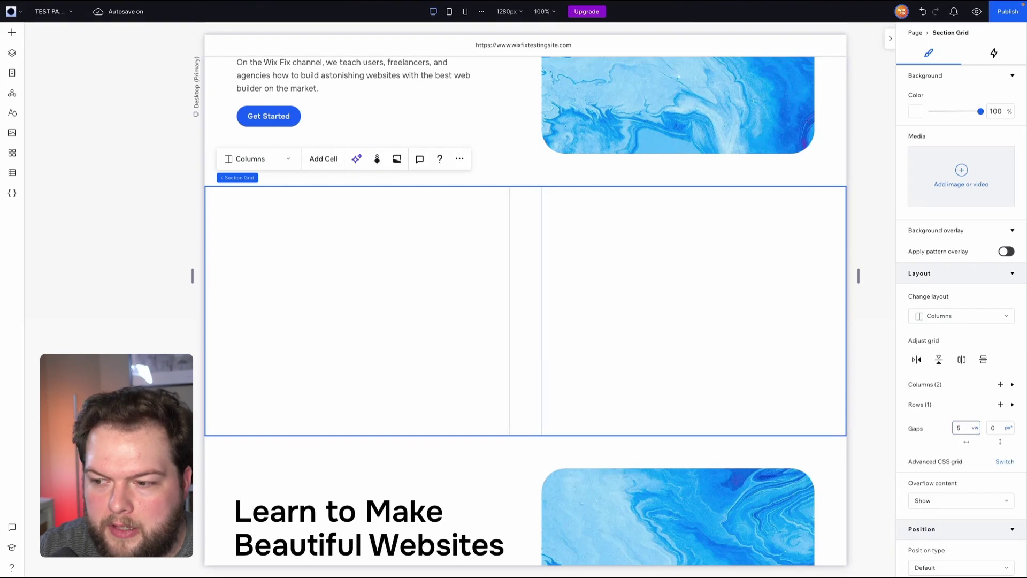
{"action": "scroll", "coordinate": [967, 415], "scroll_direction": "down", "scroll_amount": 5}
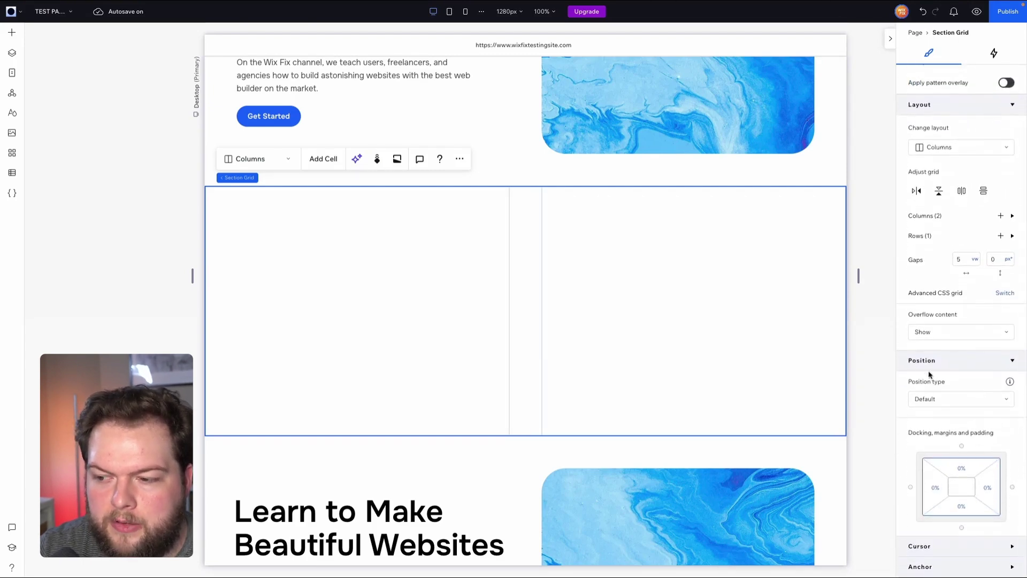
{"action": "left_click", "coordinate": [936, 491]}
{"action": "type", "text": "5"}
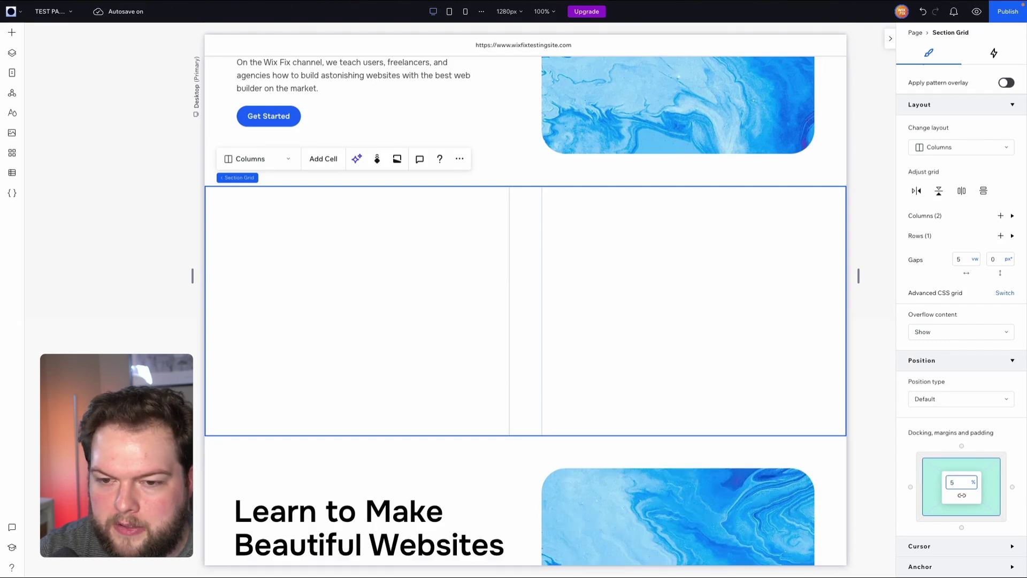
{"action": "key", "text": "Return"}
- Set the new section's height to 600 px
{"action": "scroll", "coordinate": [948, 308], "scroll_direction": "up", "scroll_amount": 5}
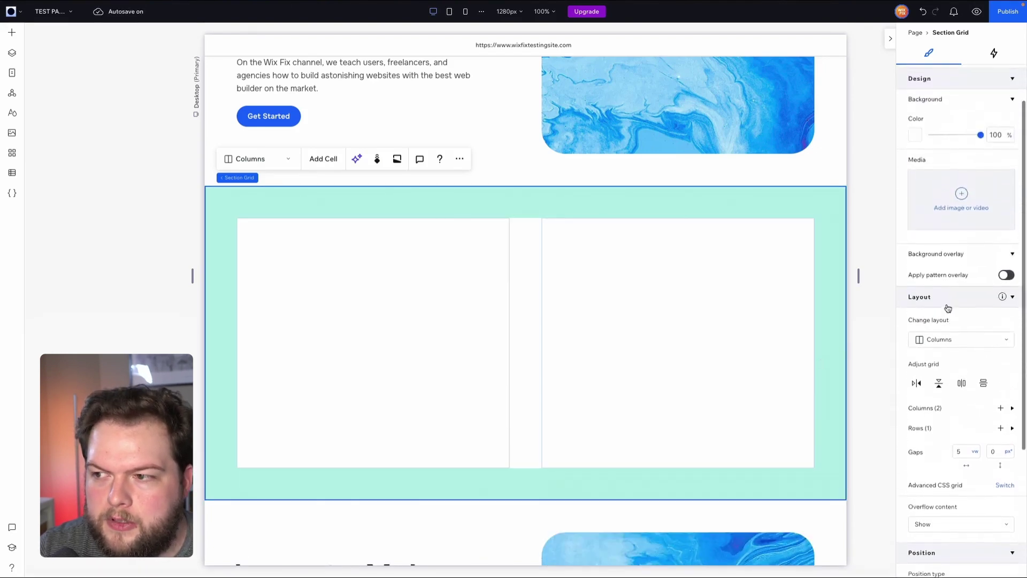
{"action": "scroll", "coordinate": [947, 308], "scroll_direction": "up", "scroll_amount": 2}
{"action": "left_click", "coordinate": [1002, 98]}
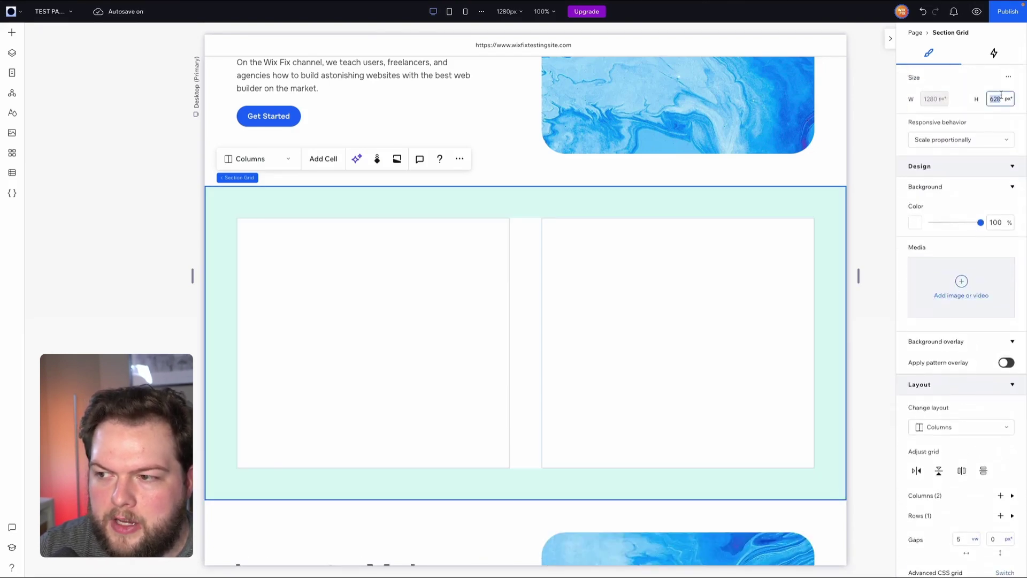
{"action": "type", "text": "600"}
{"action": "key", "text": "Return"}
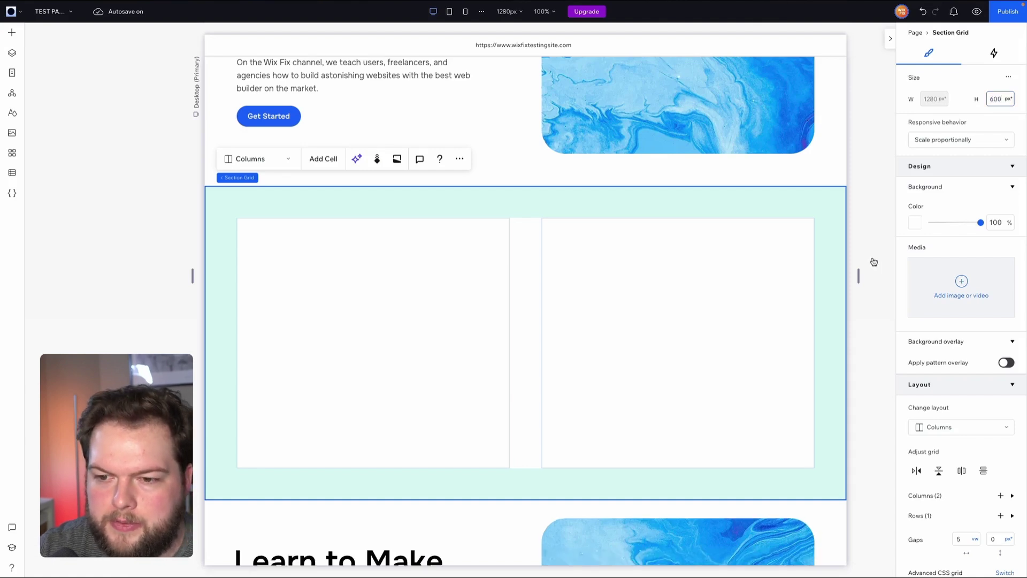
{"action": "scroll", "coordinate": [396, 273], "scroll_direction": "down", "scroll_amount": 2}
{"action": "scroll", "coordinate": [404, 274], "scroll_direction": "down", "scroll_amount": 3}
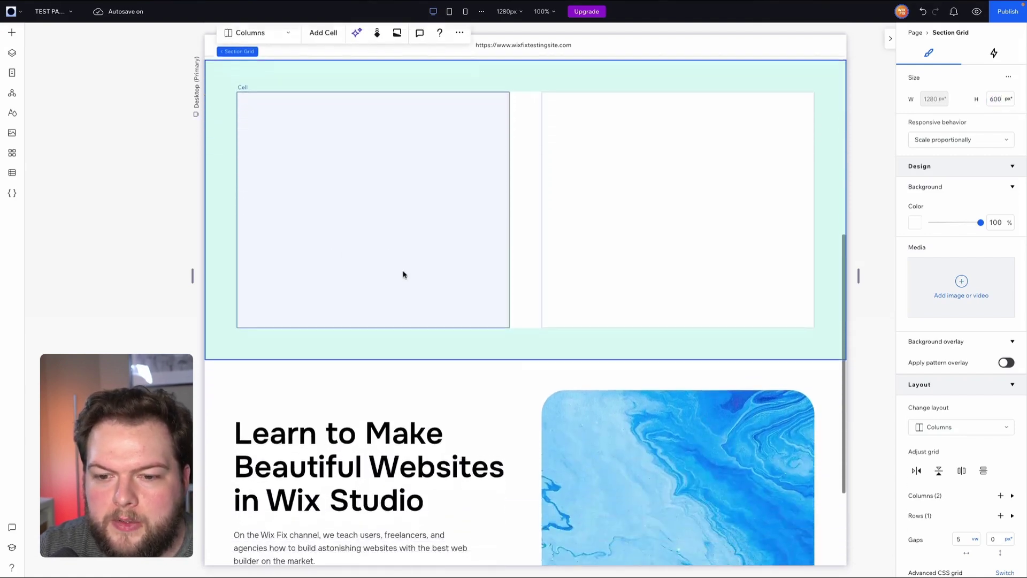
- Copy the hero's Learn to Make heading
{"action": "left_click", "coordinate": [320, 373]}
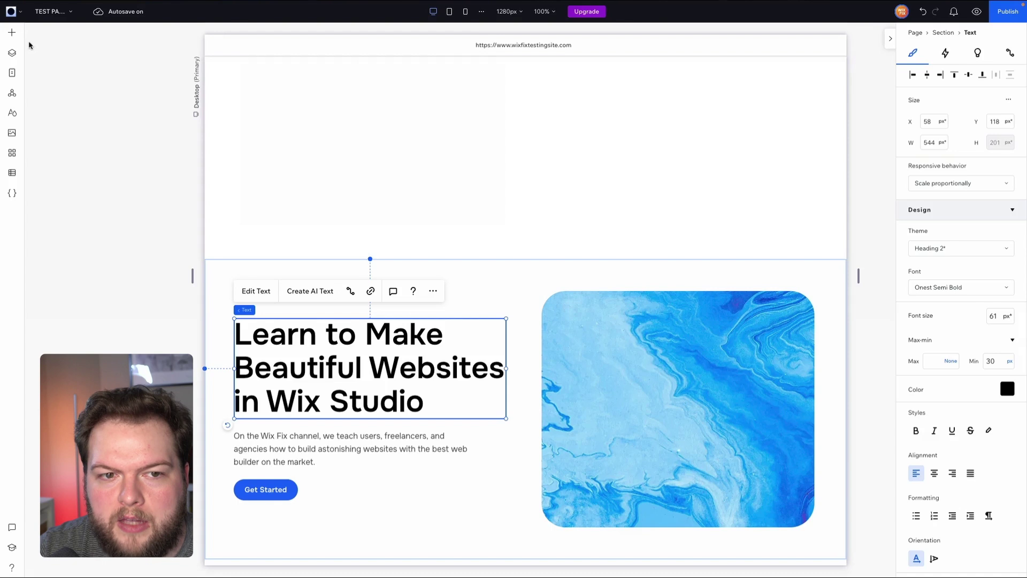
{"action": "left_click", "coordinate": [12, 32]}
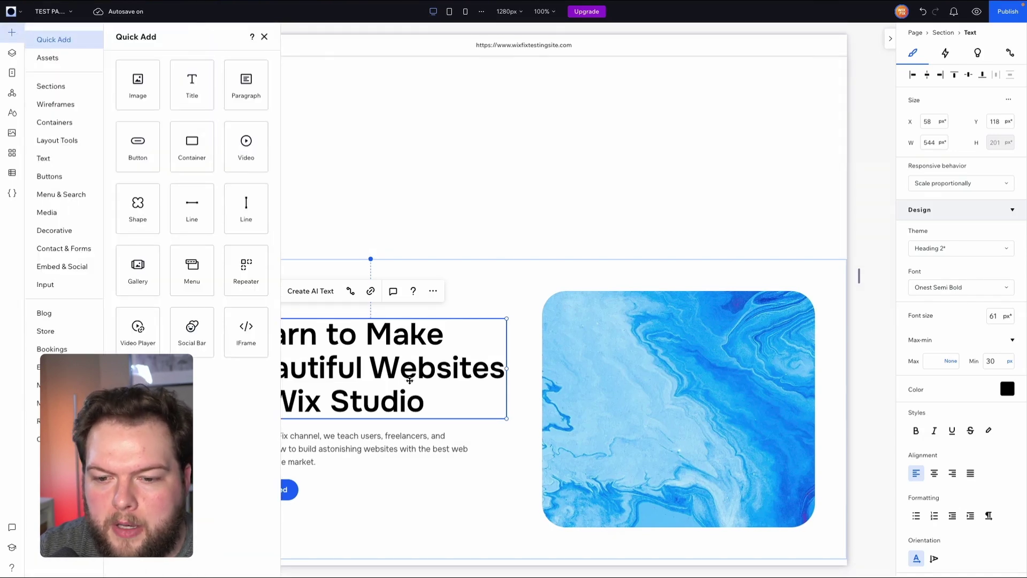
{"action": "left_click", "coordinate": [384, 380]}
{"action": "right_click", "coordinate": [328, 350]}
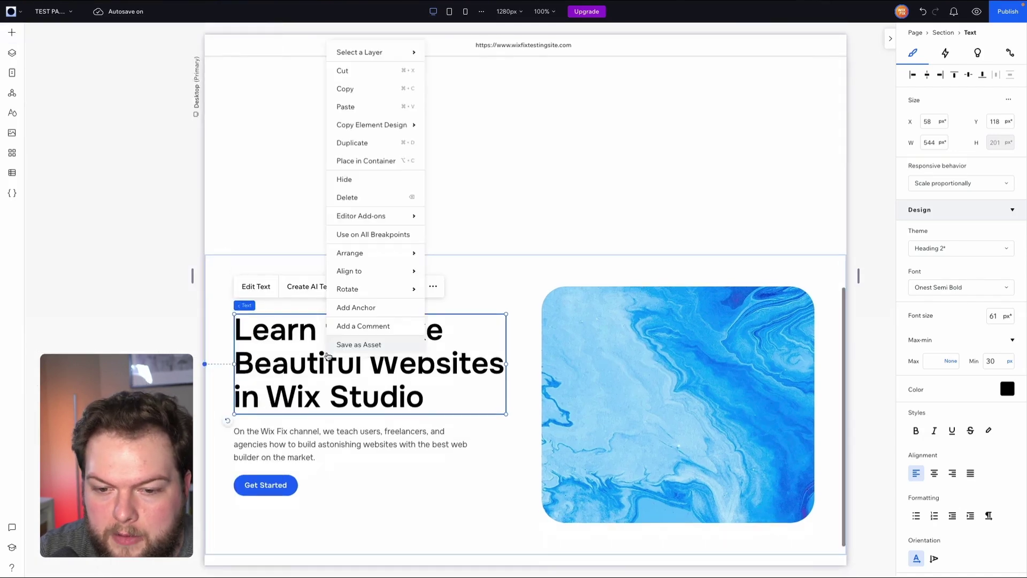
{"action": "left_click", "coordinate": [363, 90]}
- Paste the heading into the new section's left cell and move it to the top
{"action": "scroll", "coordinate": [387, 170], "scroll_direction": "up", "scroll_amount": 5}
{"action": "right_click", "coordinate": [311, 261]}
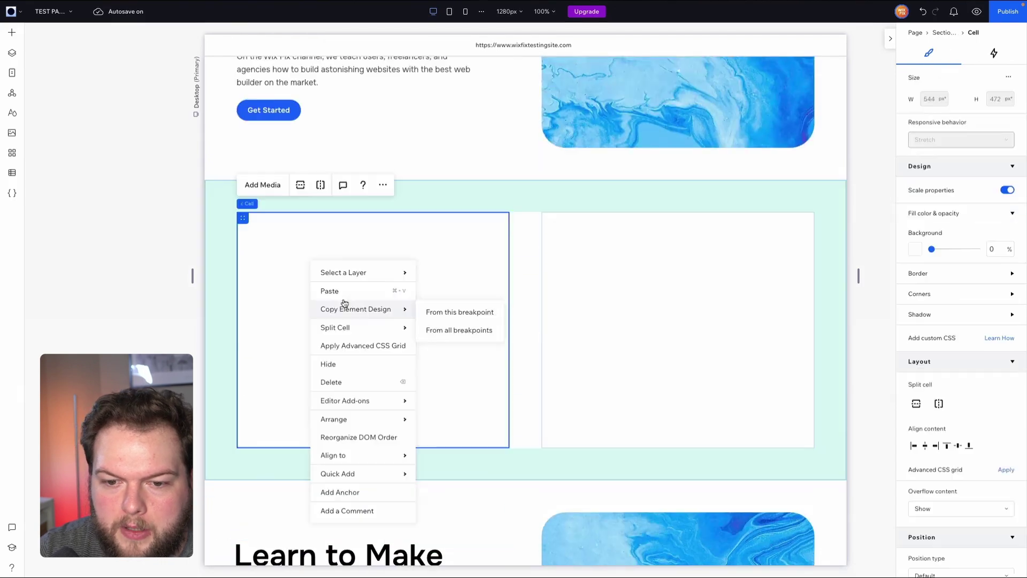
{"action": "left_click", "coordinate": [336, 289]}
{"action": "left_click", "coordinate": [392, 256]}
{"action": "left_click_drag", "start_coordinate": [392, 256], "coordinate": [393, 252]}
- Drag the description paragraph into the left cell beneath the heading
{"action": "scroll", "coordinate": [468, 332], "scroll_direction": "down", "scroll_amount": 4}
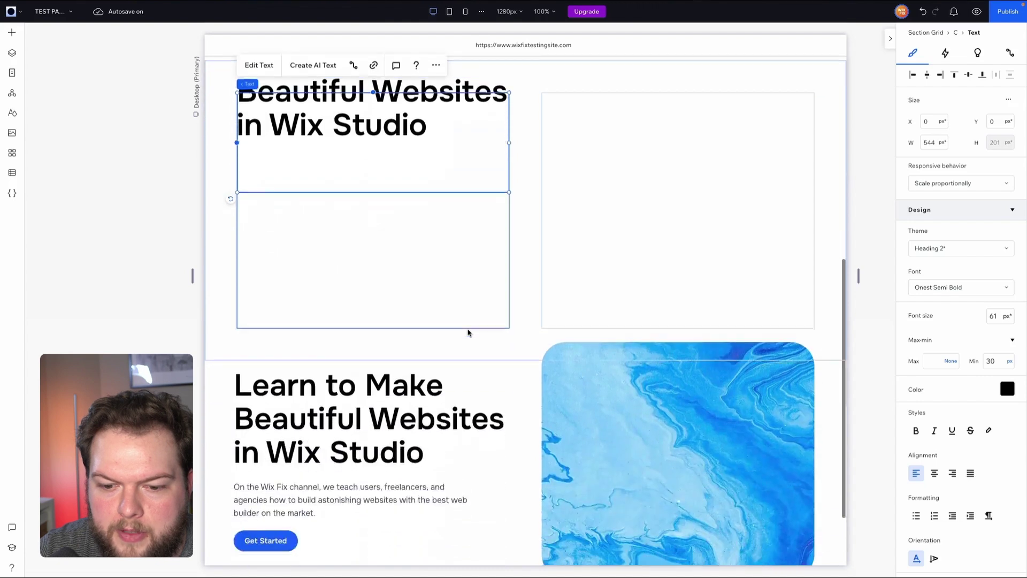
{"action": "scroll", "coordinate": [339, 371], "scroll_direction": "up", "scroll_amount": 3}
{"action": "left_click_drag", "start_coordinate": [320, 484], "coordinate": [304, 310]}
{"action": "scroll", "coordinate": [459, 359], "scroll_direction": "down", "scroll_amount": 4}
{"action": "scroll", "coordinate": [459, 359], "scroll_direction": "up", "scroll_amount": 4}
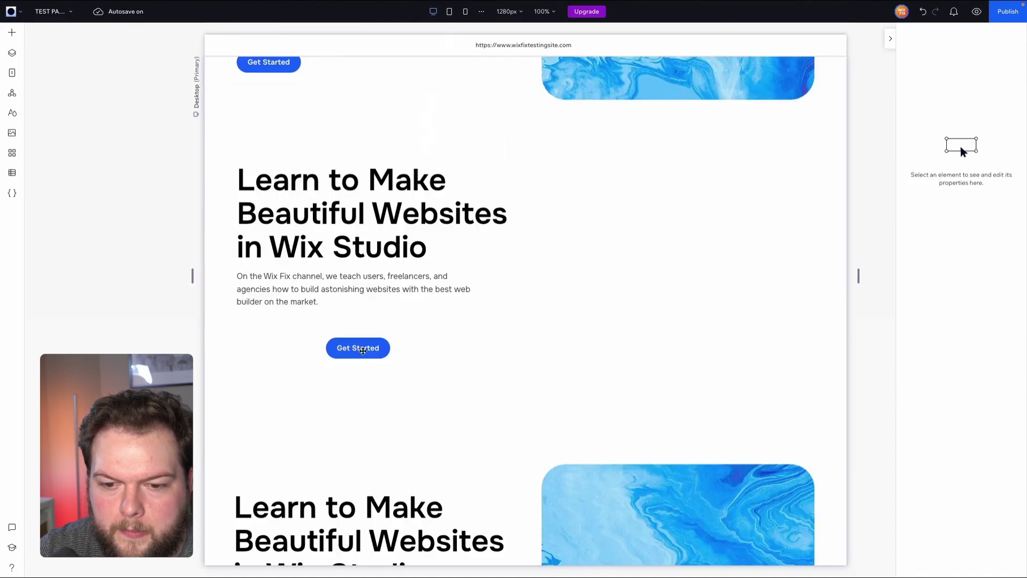
{"action": "left_click", "coordinate": [355, 346]}
- Move the Get Started button into the left cell and stack it with the heading and paragraph
{"action": "left_click_drag", "start_coordinate": [355, 347], "coordinate": [269, 329]}
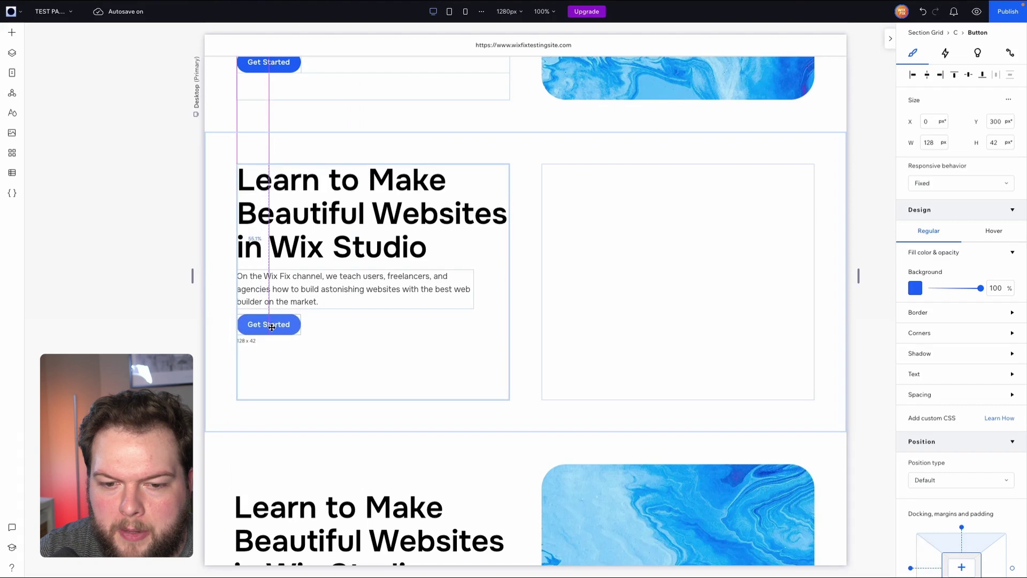
{"action": "left_click", "coordinate": [362, 228], "text": "shift"}
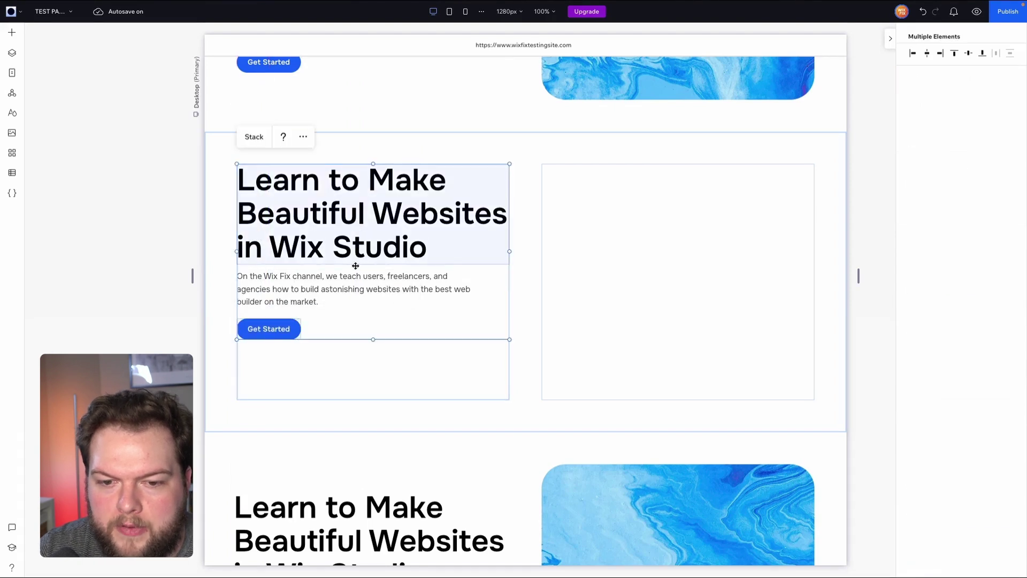
{"action": "left_click", "coordinate": [337, 288], "text": "shift"}
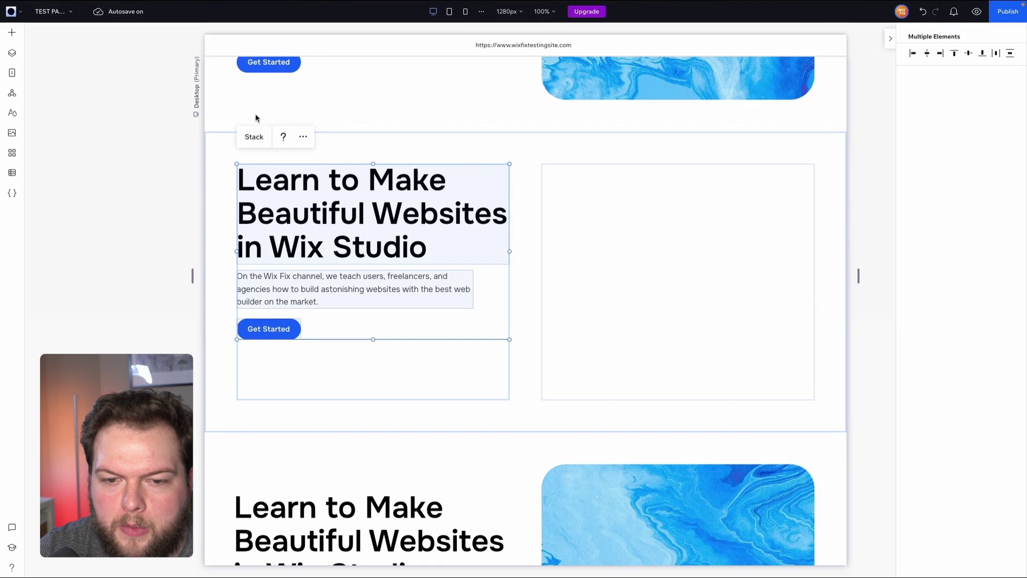
{"action": "left_click", "coordinate": [254, 136]}
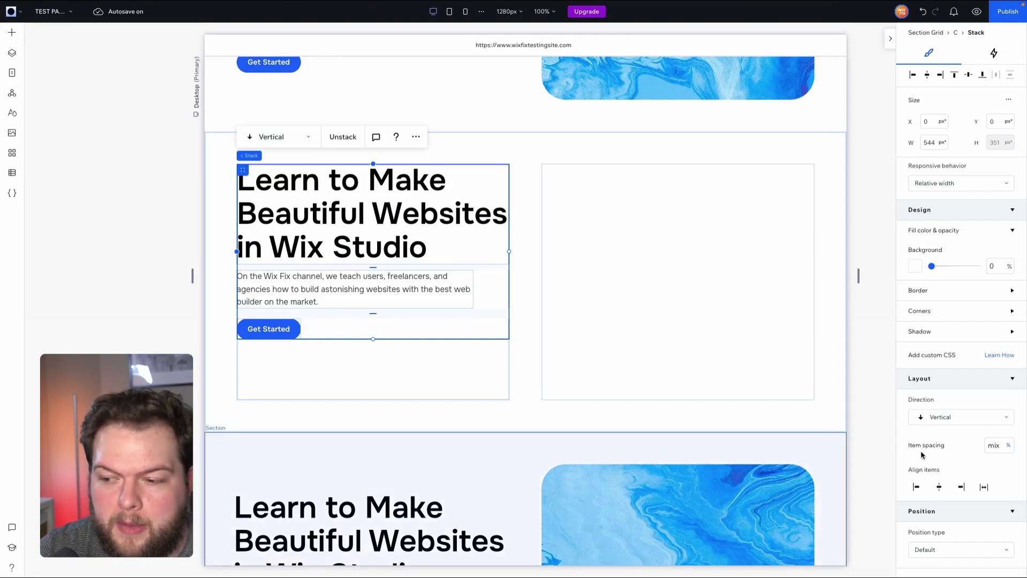
- Set the stack's item spacing to 22 px
{"action": "left_click", "coordinate": [997, 447]}
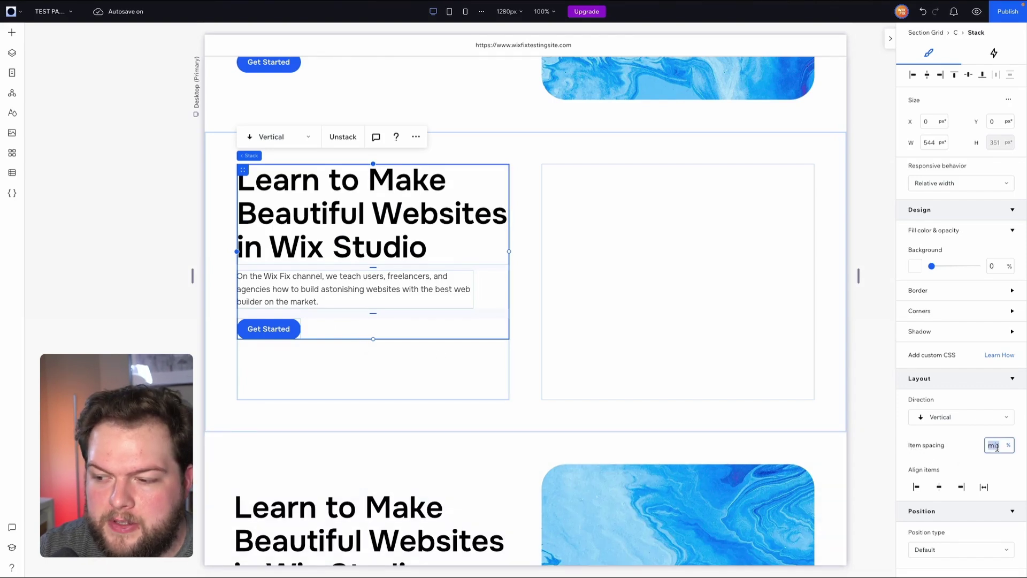
{"action": "left_click", "coordinate": [1008, 446]}
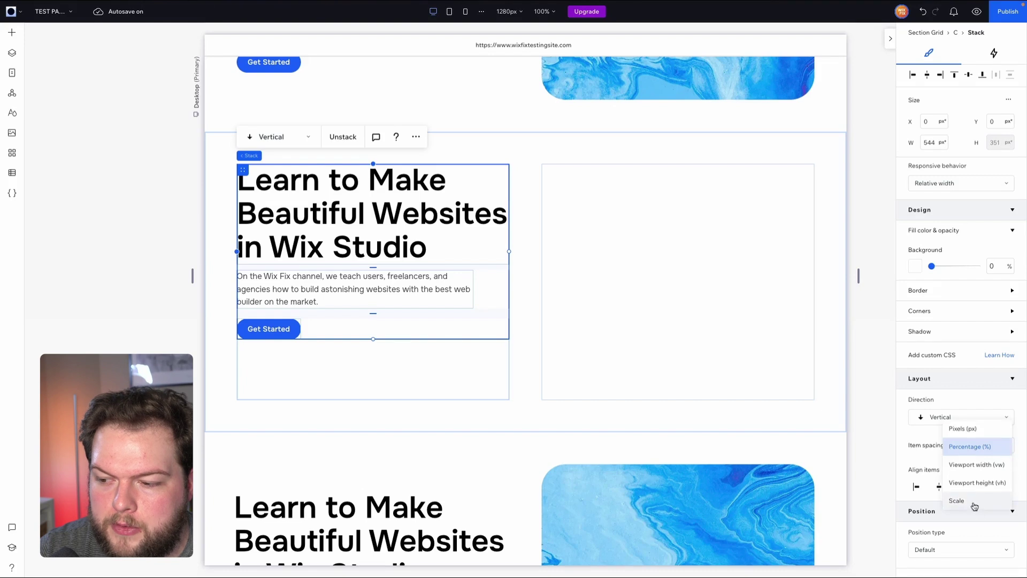
{"action": "left_click", "coordinate": [956, 500]}
{"action": "left_click", "coordinate": [1005, 446]}
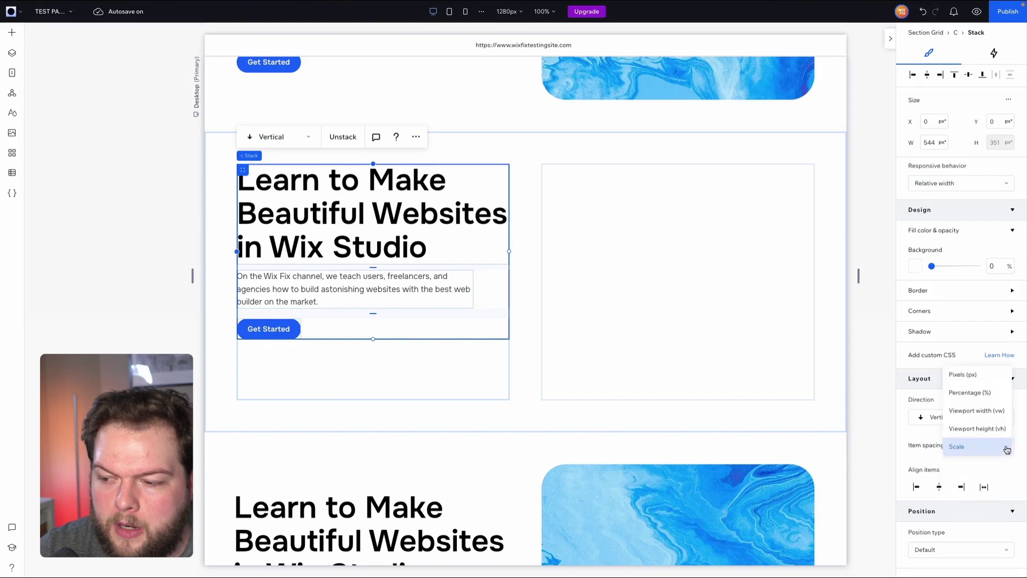
{"action": "left_click", "coordinate": [978, 380]}
{"action": "left_click", "coordinate": [994, 449]}
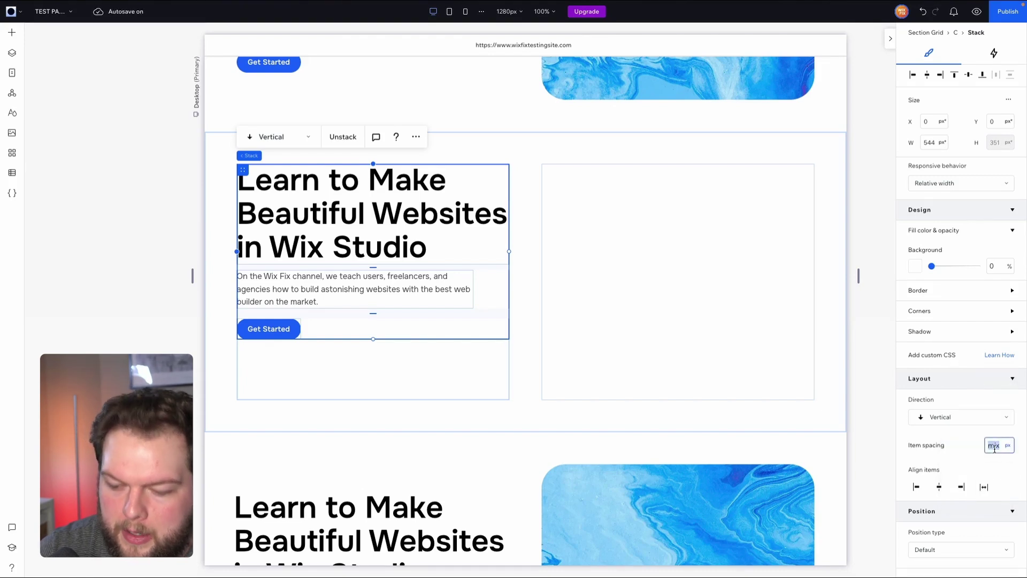
{"action": "type", "text": "22"}
{"action": "key", "text": "Return"}
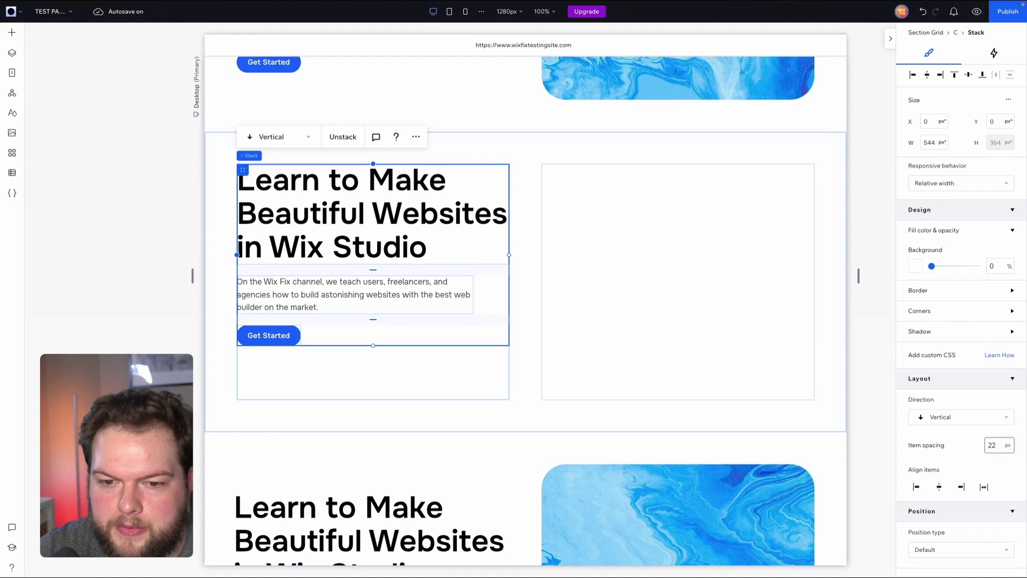
- Centre the stack vertically and paste the blue marble image into the right cell
{"action": "left_click", "coordinate": [969, 76]}
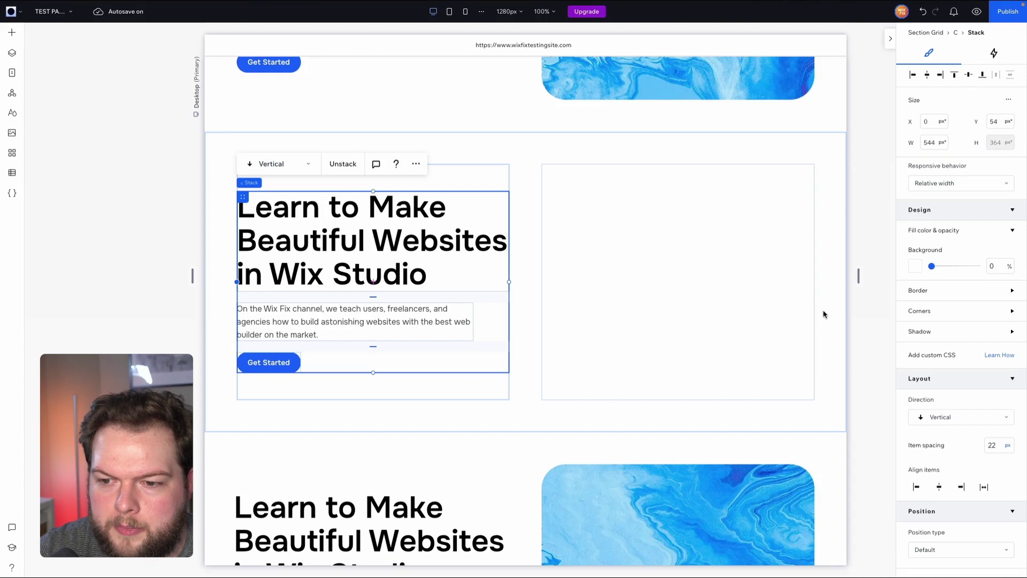
{"action": "left_click", "coordinate": [663, 253]}
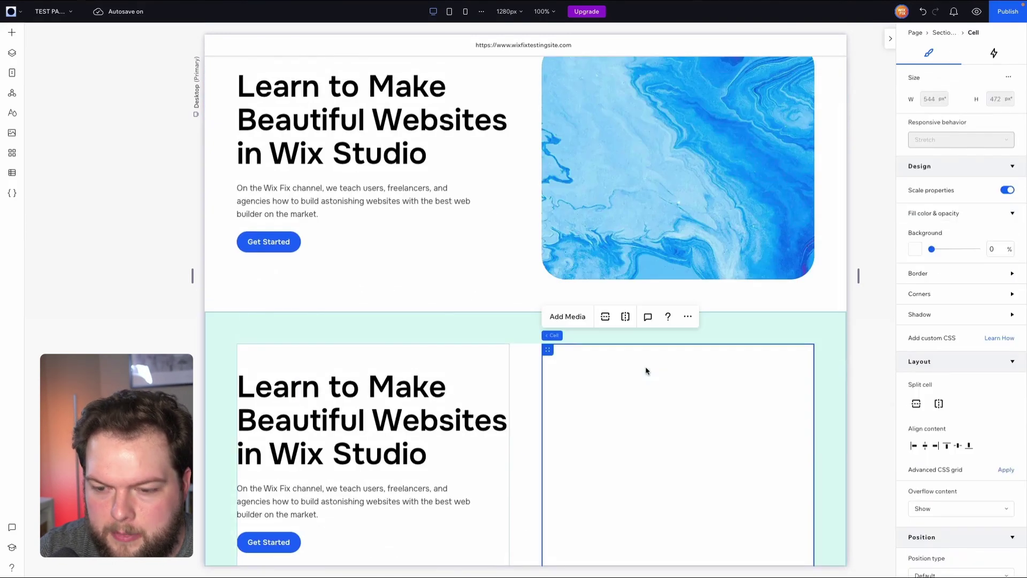
{"action": "key", "text": "ctrl+v"}
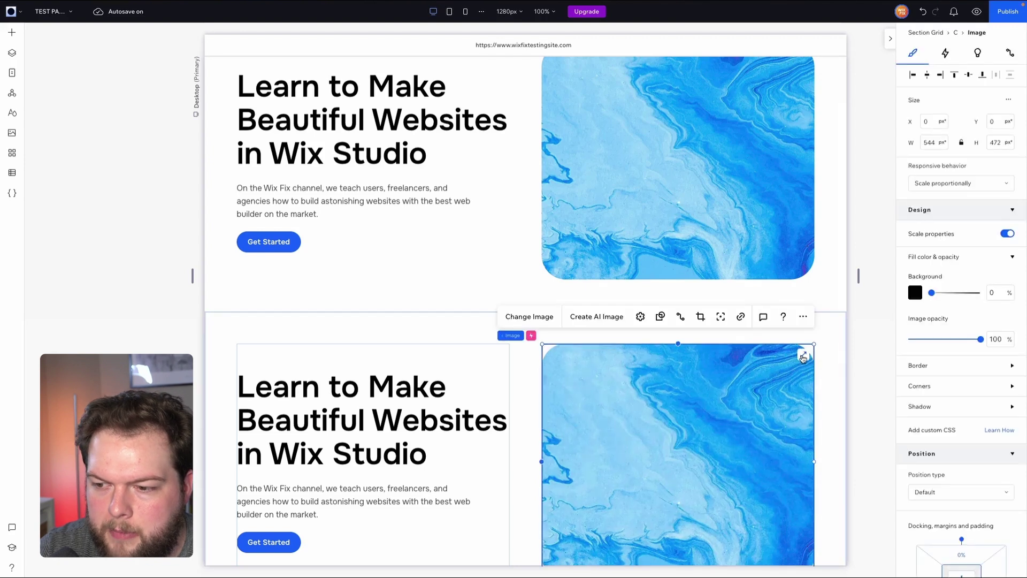
{"action": "left_click", "coordinate": [803, 356]}
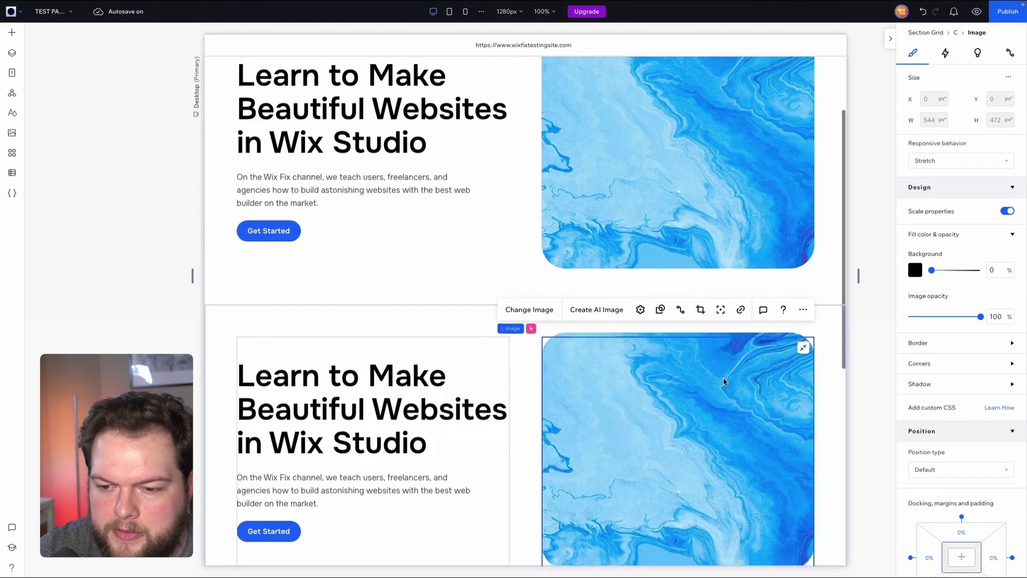
{"action": "scroll", "coordinate": [724, 383], "scroll_direction": "down", "scroll_amount": 3}
{"action": "left_click", "coordinate": [649, 465]}
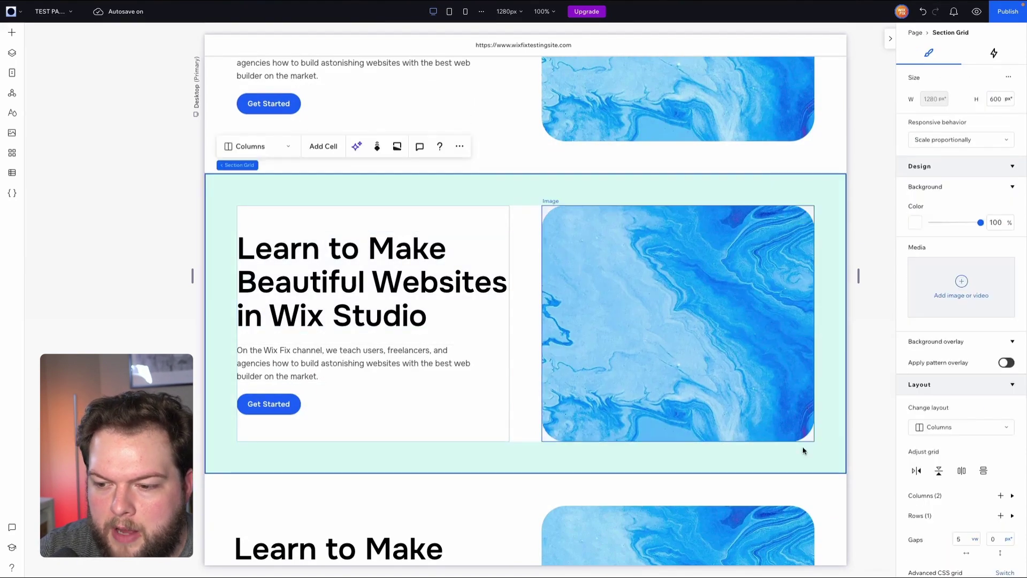
{"action": "left_click", "coordinate": [1001, 97]}
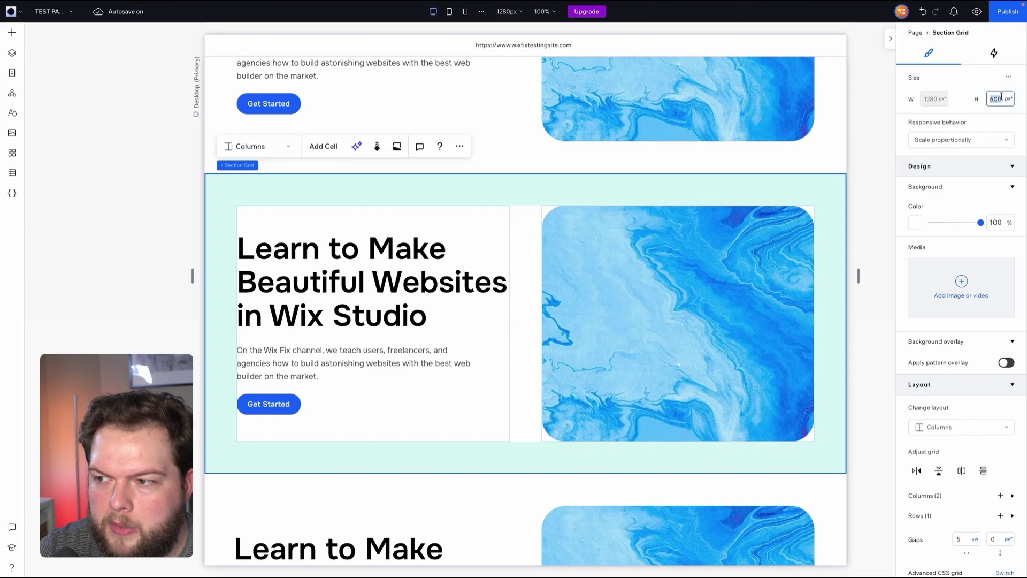
{"action": "type", "text": "0"}
{"action": "key", "text": "Return"}
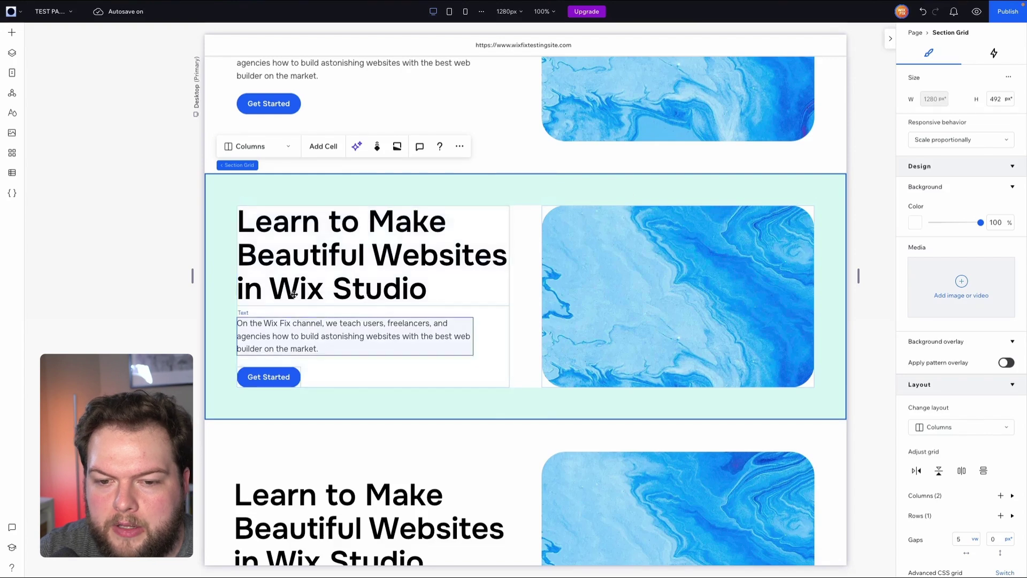
{"action": "left_click", "coordinate": [624, 278]}
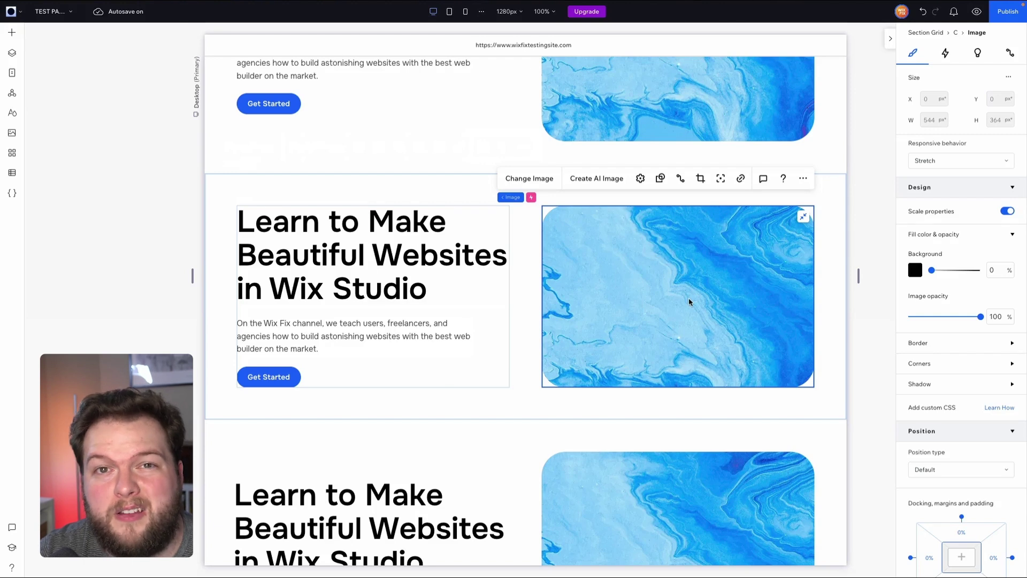
{"action": "left_click", "coordinate": [280, 309]}
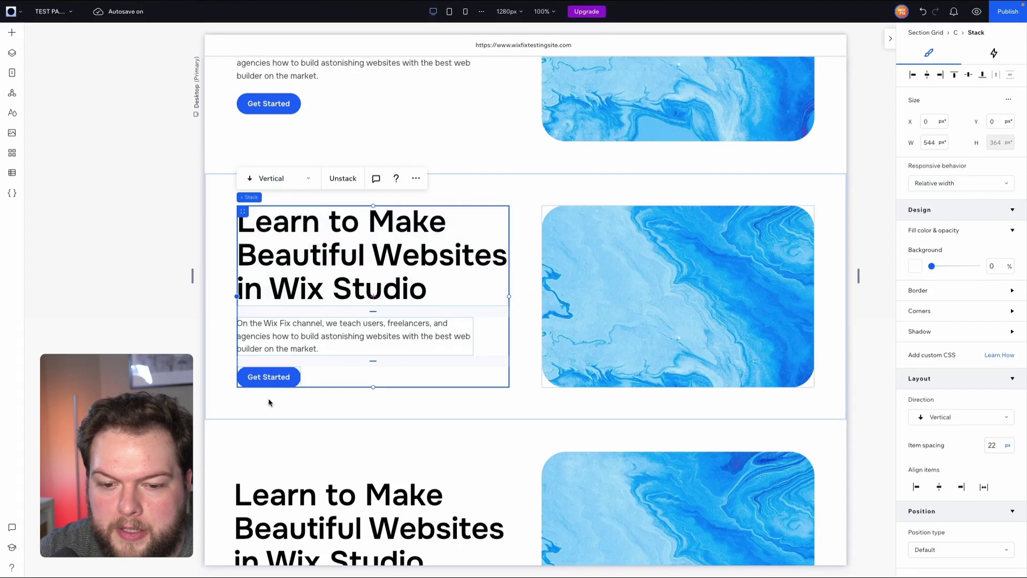
{"action": "left_click", "coordinate": [252, 406]}
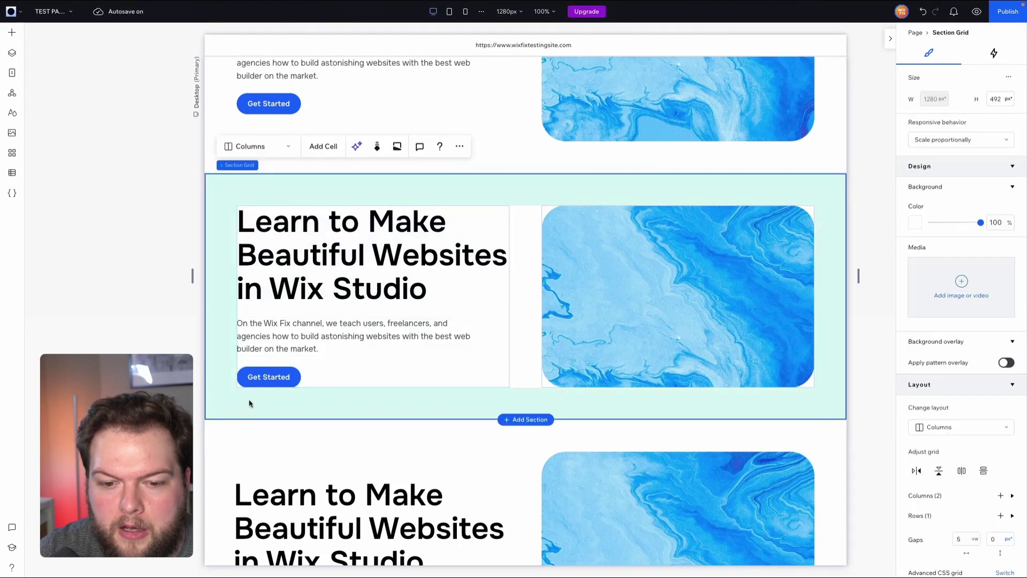
{"action": "left_click", "coordinate": [377, 318]}
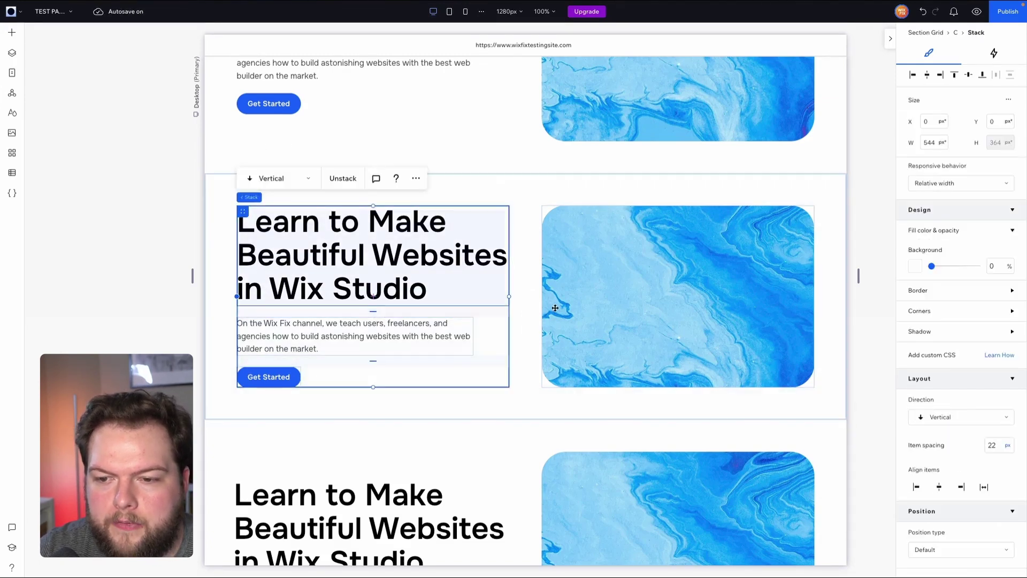
{"action": "scroll", "coordinate": [540, 184], "scroll_direction": "up", "scroll_amount": 5}
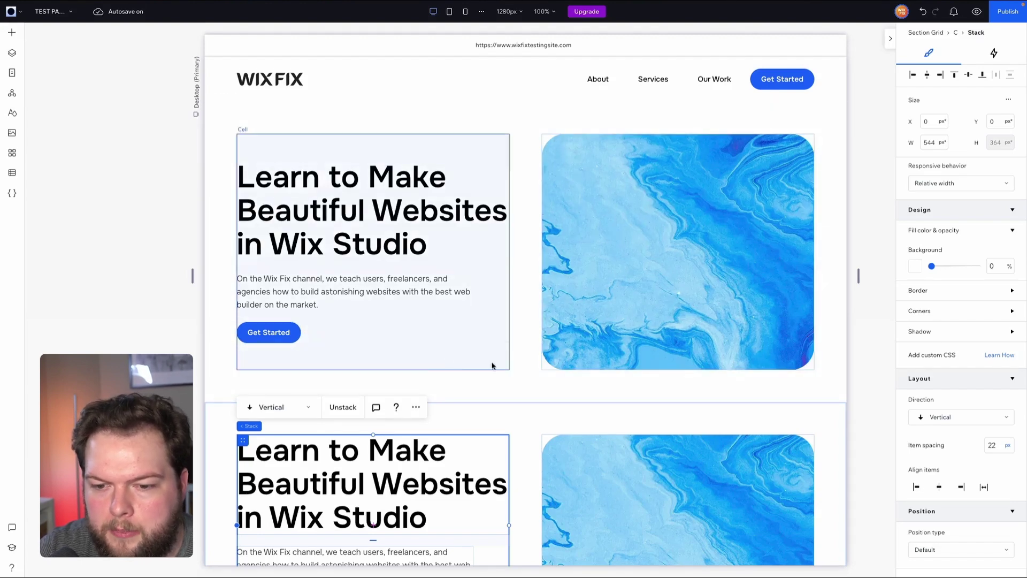
{"action": "scroll", "coordinate": [486, 370], "scroll_direction": "down", "scroll_amount": 1}
- Give the text stack 10% top and 10% bottom margins, then check the section height
{"action": "scroll", "coordinate": [486, 370], "scroll_direction": "down", "scroll_amount": 3}
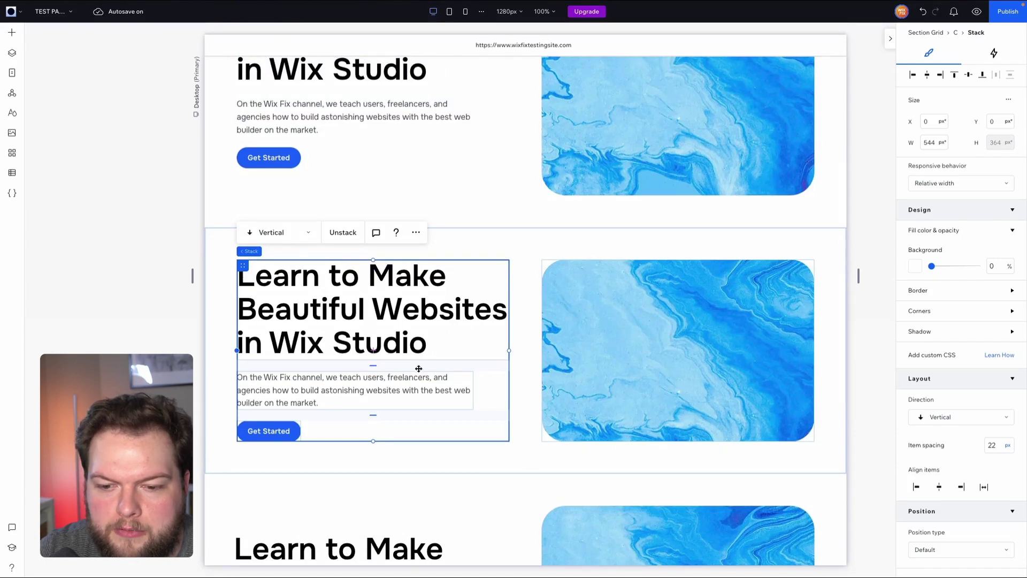
{"action": "scroll", "coordinate": [947, 385], "scroll_direction": "down", "scroll_amount": 4}
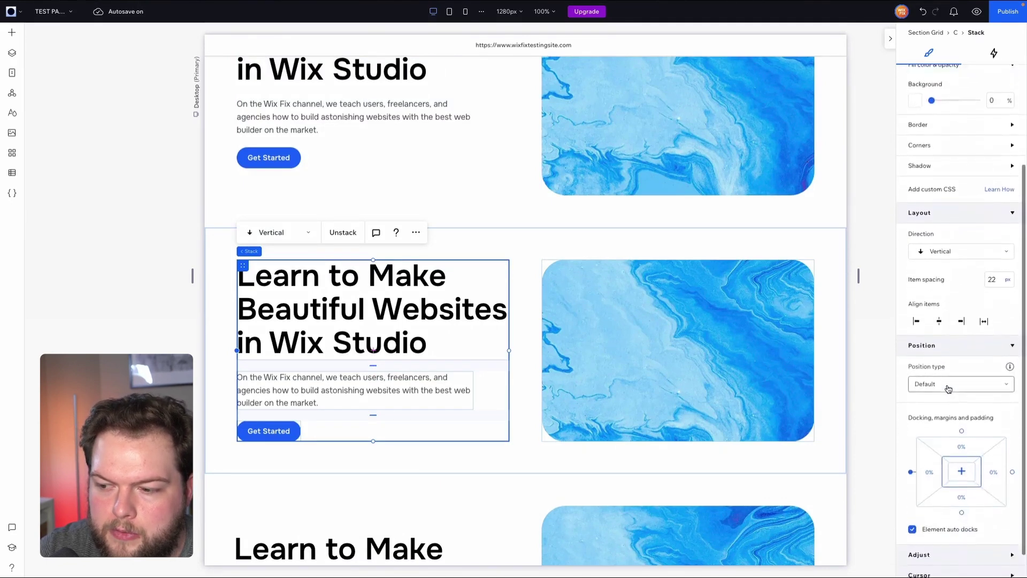
{"action": "left_click", "coordinate": [970, 419]}
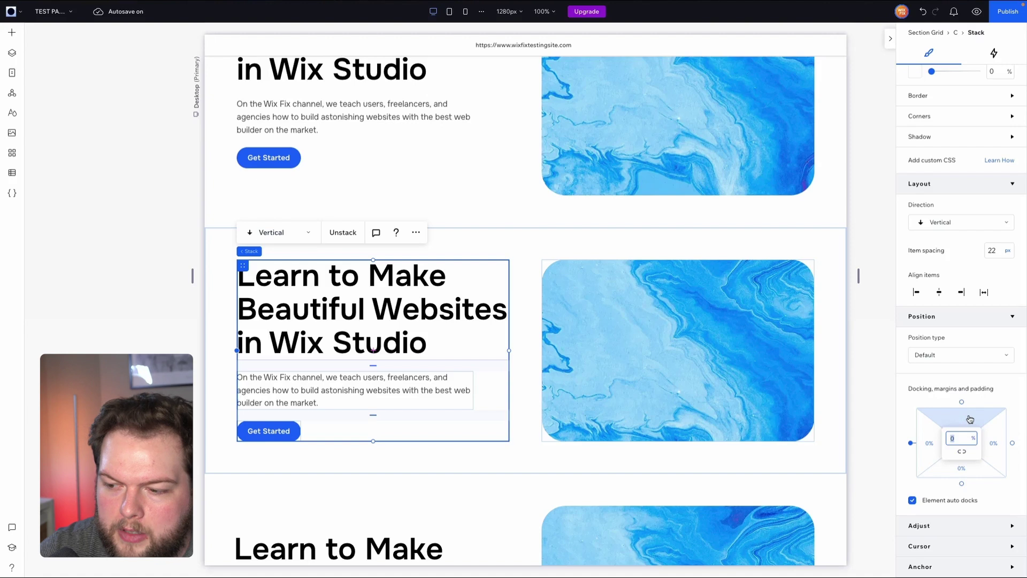
{"action": "type", "text": "10"}
{"action": "key", "text": "Return"}
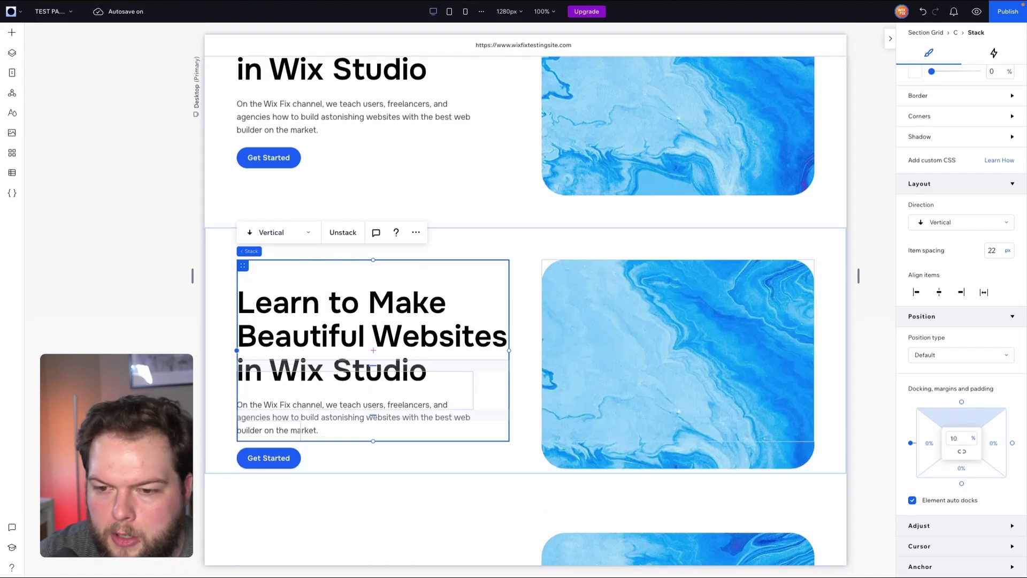
{"action": "left_click", "coordinate": [965, 470]}
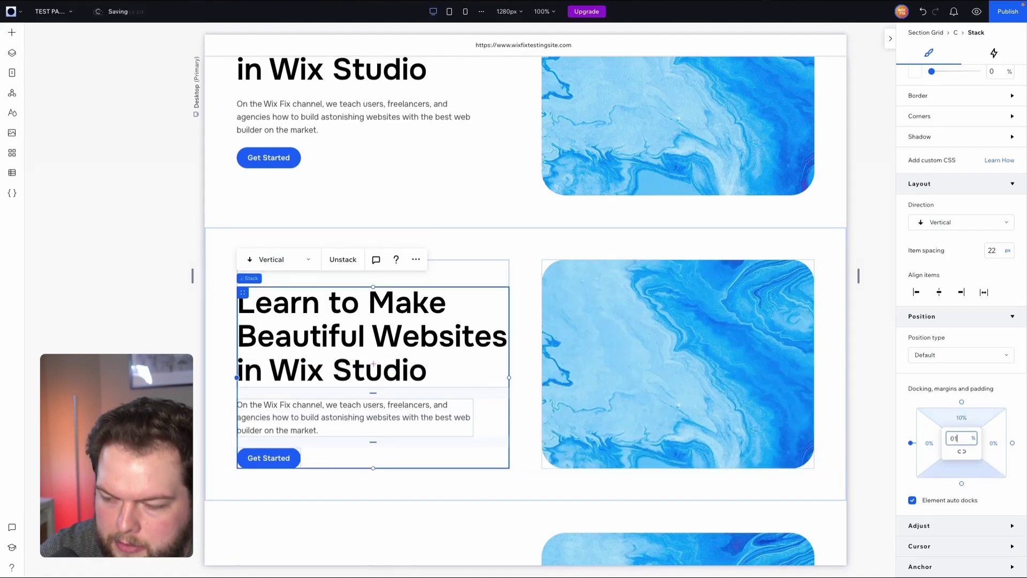
{"action": "type", "text": "10"}
{"action": "scroll", "coordinate": [831, 334], "scroll_direction": "down", "scroll_amount": 2}
{"action": "left_click", "coordinate": [831, 333]}
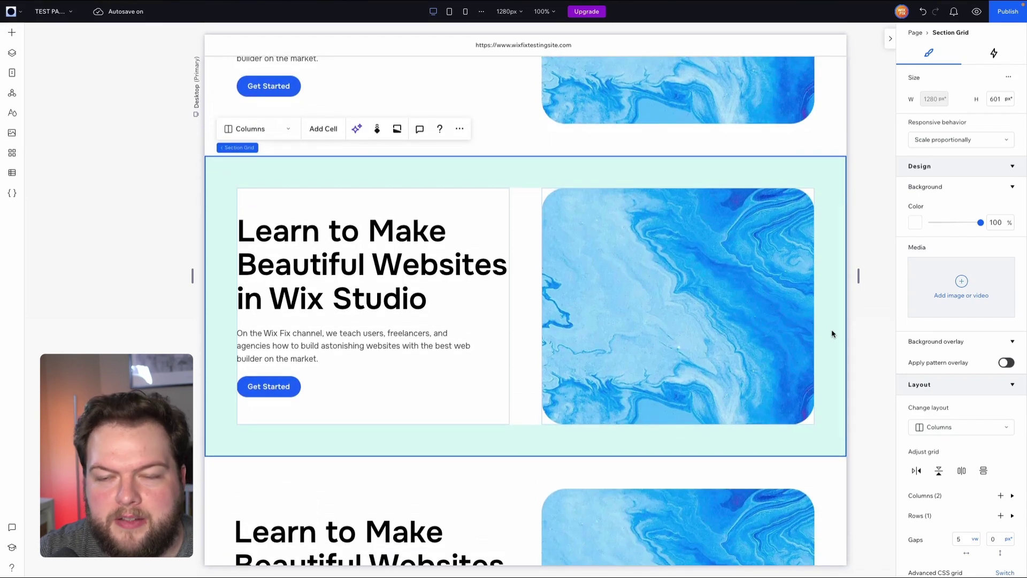
- On the tablet layout, widen the hero paragraph to three lines, then go to the mobile layout
{"action": "left_click_drag", "start_coordinate": [193, 276], "coordinate": [258, 276]}
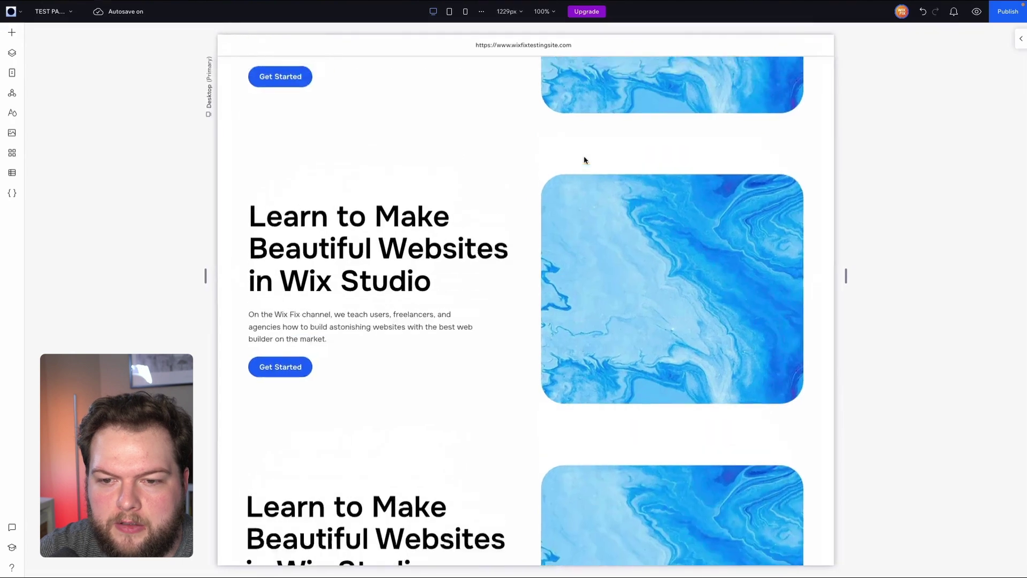
{"action": "left_click", "coordinate": [449, 11]}
{"action": "scroll", "coordinate": [358, 266], "scroll_direction": "down", "scroll_amount": 2}
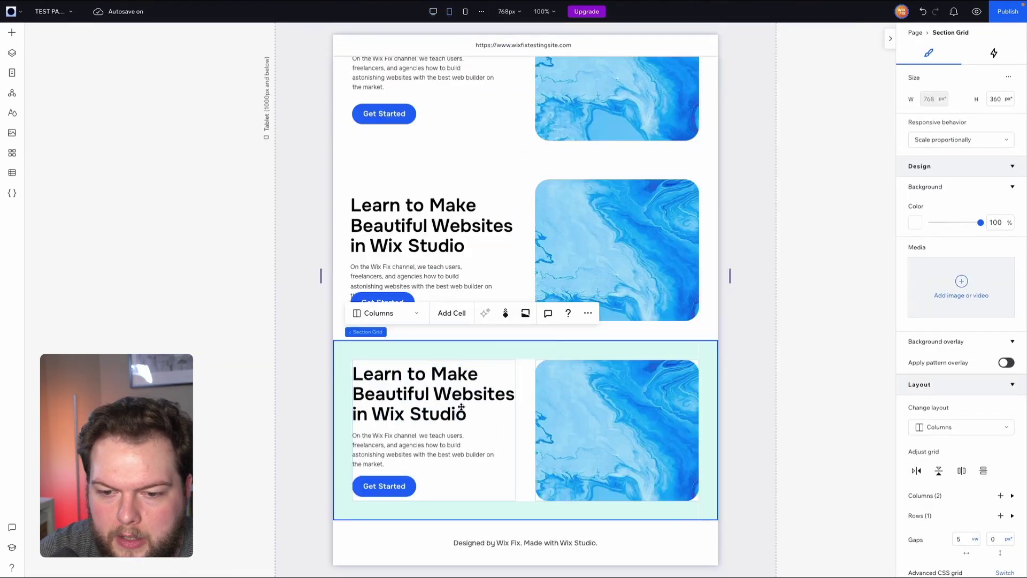
{"action": "left_click", "coordinate": [428, 428]}
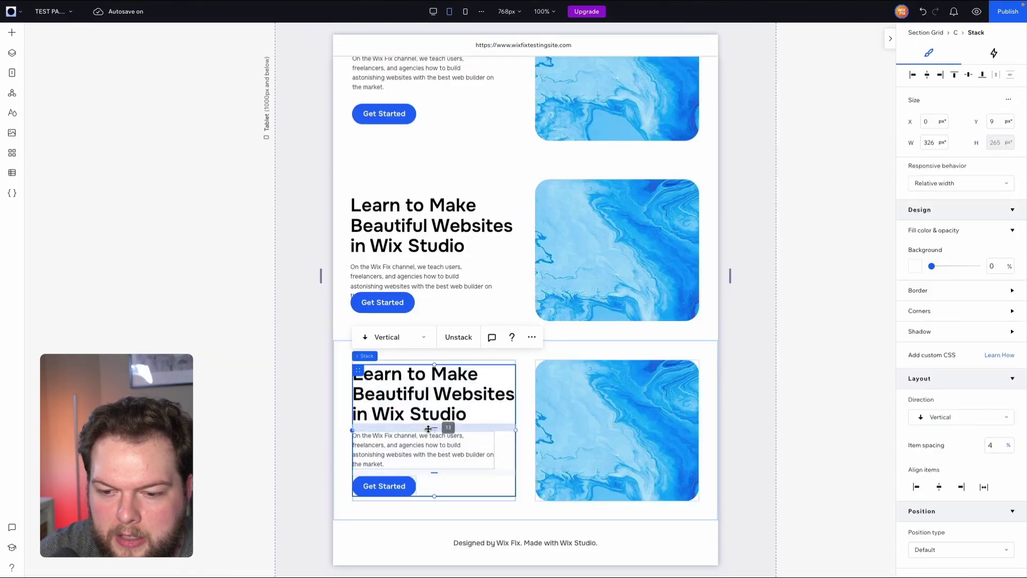
{"action": "left_click", "coordinate": [471, 445]}
{"action": "left_click_drag", "start_coordinate": [495, 451], "coordinate": [517, 449]}
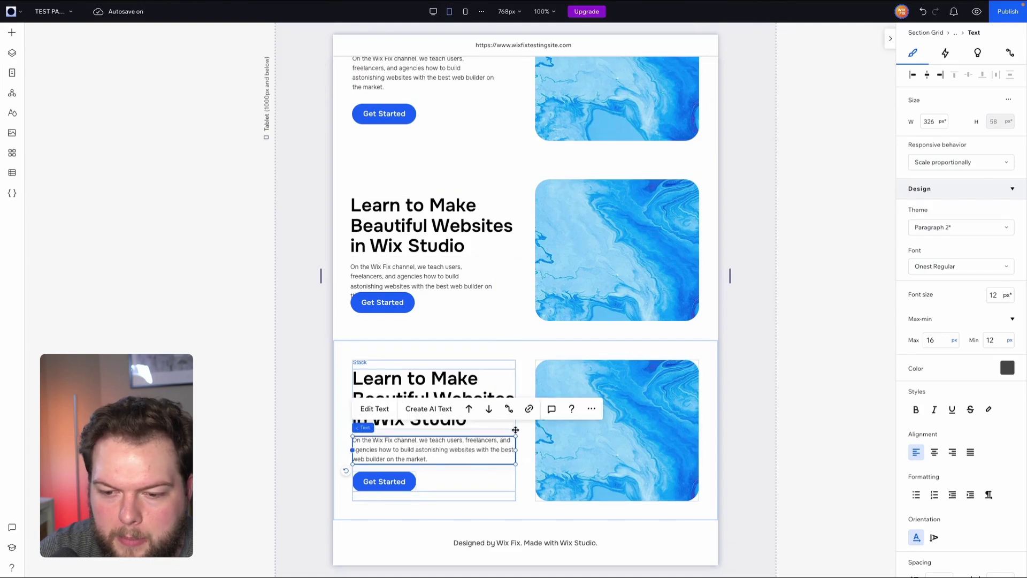
{"action": "left_click", "coordinate": [529, 448]}
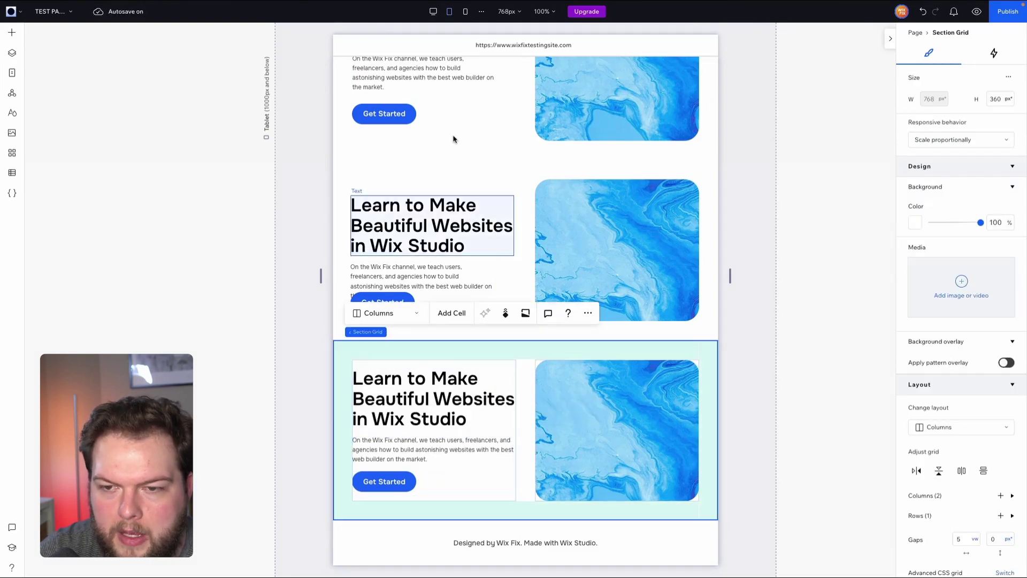
{"action": "left_click", "coordinate": [465, 13]}
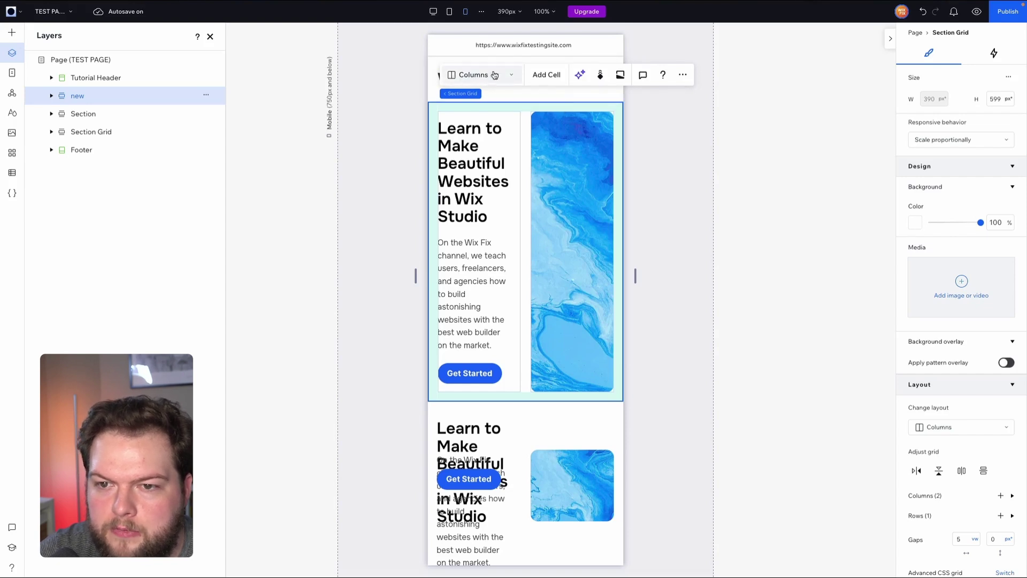
- On mobile, switch the hero grid to rows and align the text stack top and left
{"action": "left_click", "coordinate": [479, 76]}
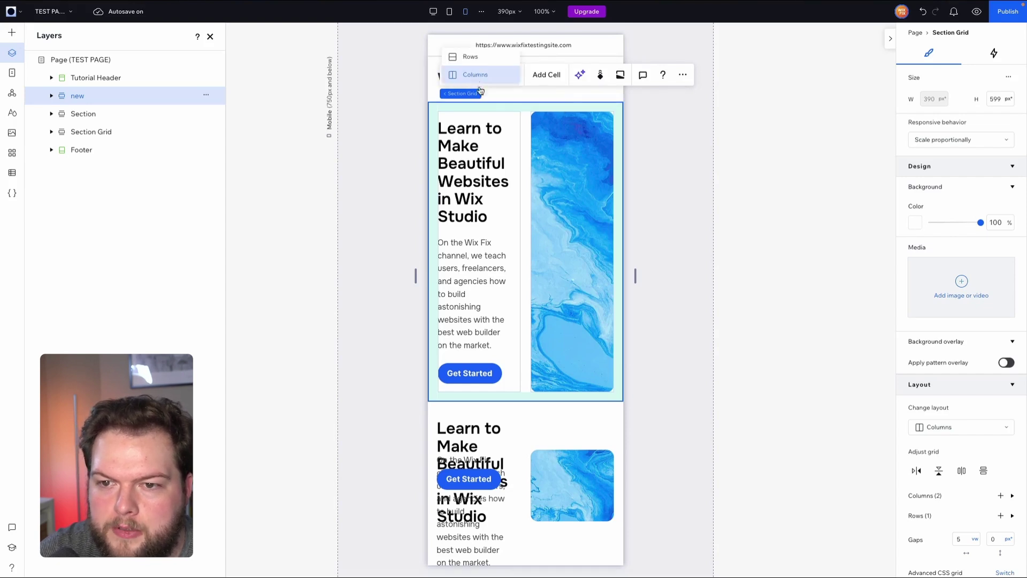
{"action": "left_click", "coordinate": [473, 58]}
{"action": "left_click", "coordinate": [509, 187]}
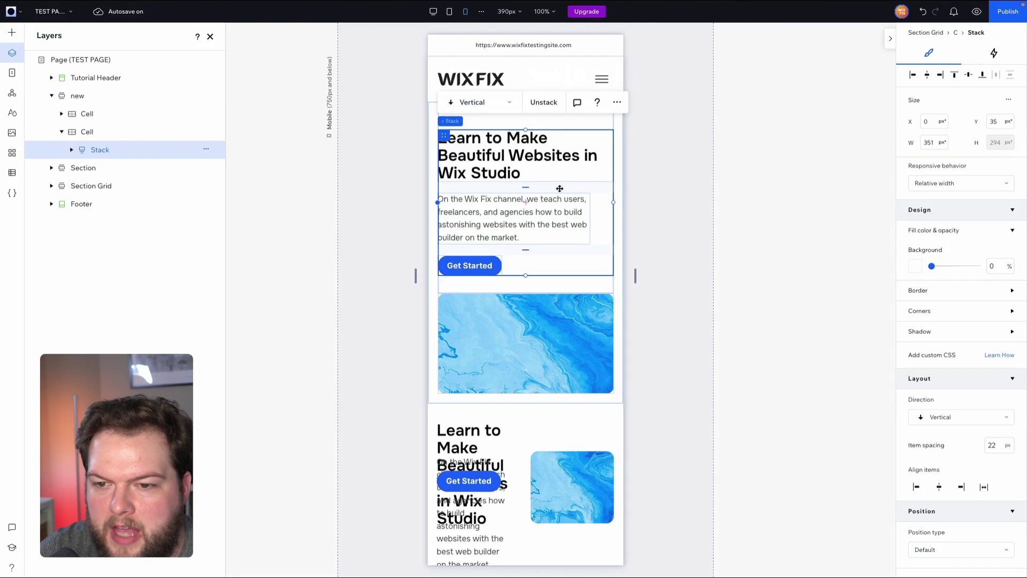
{"action": "left_click", "coordinate": [940, 488]}
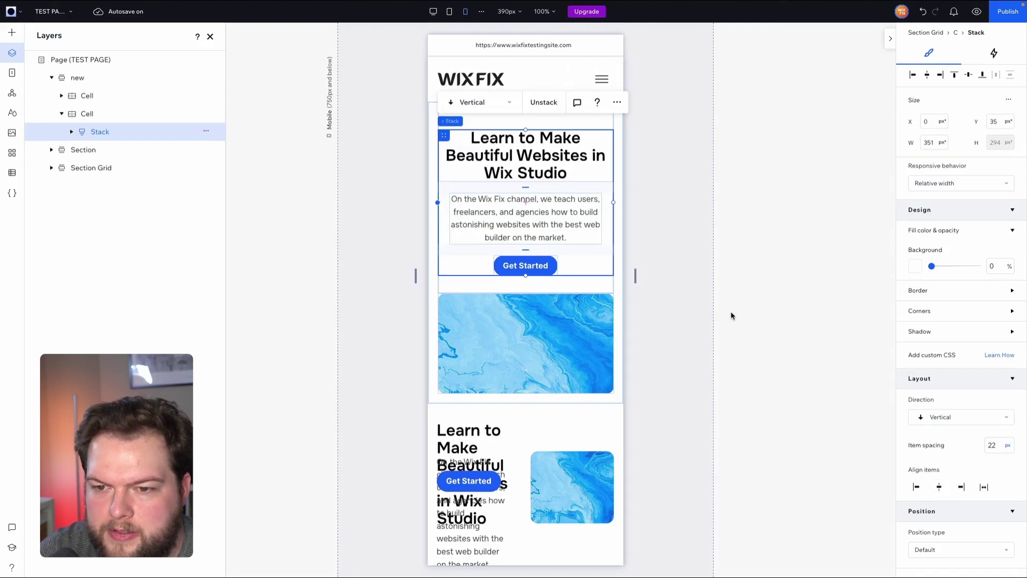
{"action": "left_click", "coordinate": [733, 235]}
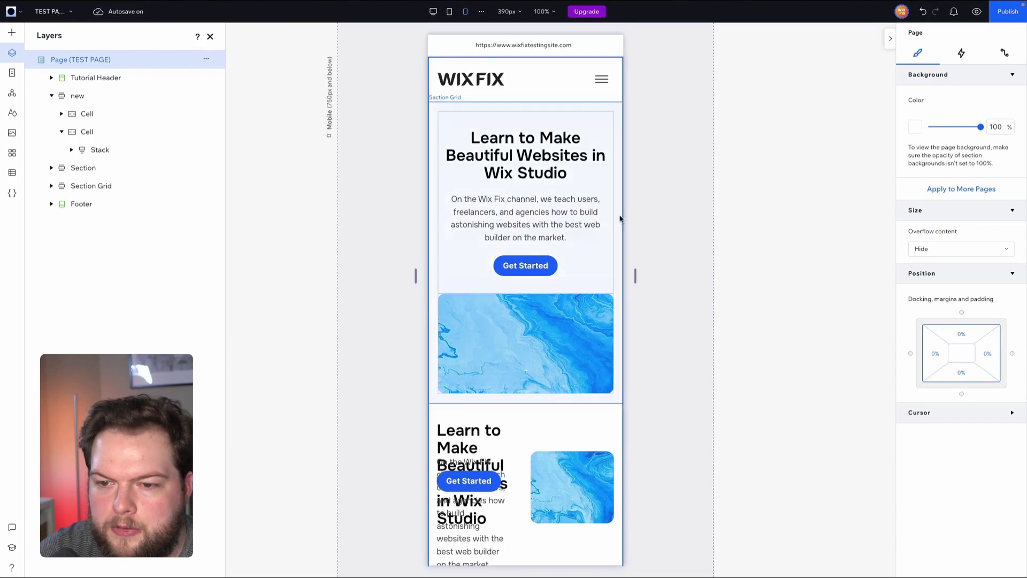
{"action": "left_click", "coordinate": [557, 251]}
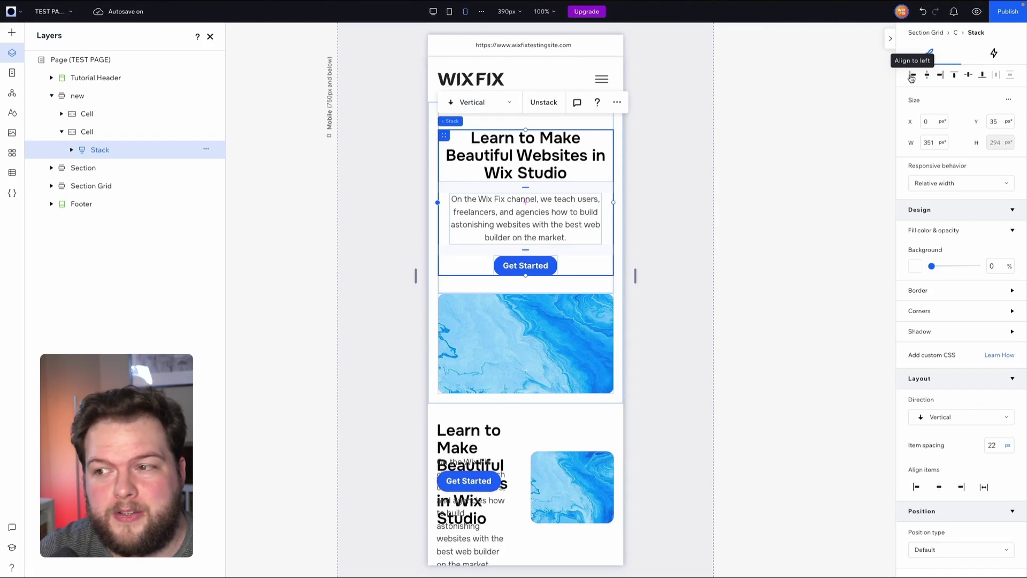
{"action": "left_click", "coordinate": [913, 79]}
{"action": "left_click", "coordinate": [918, 488]}
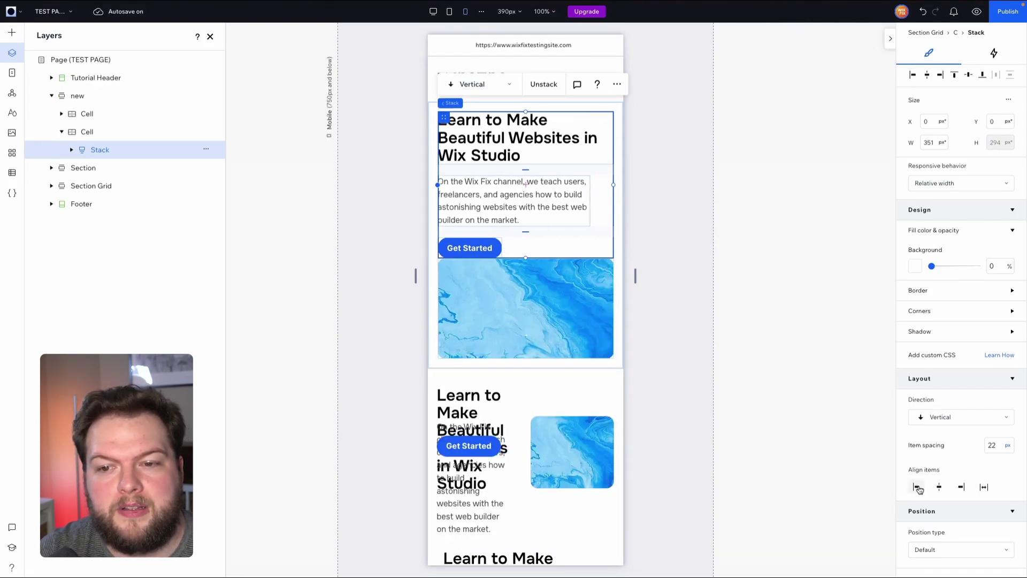